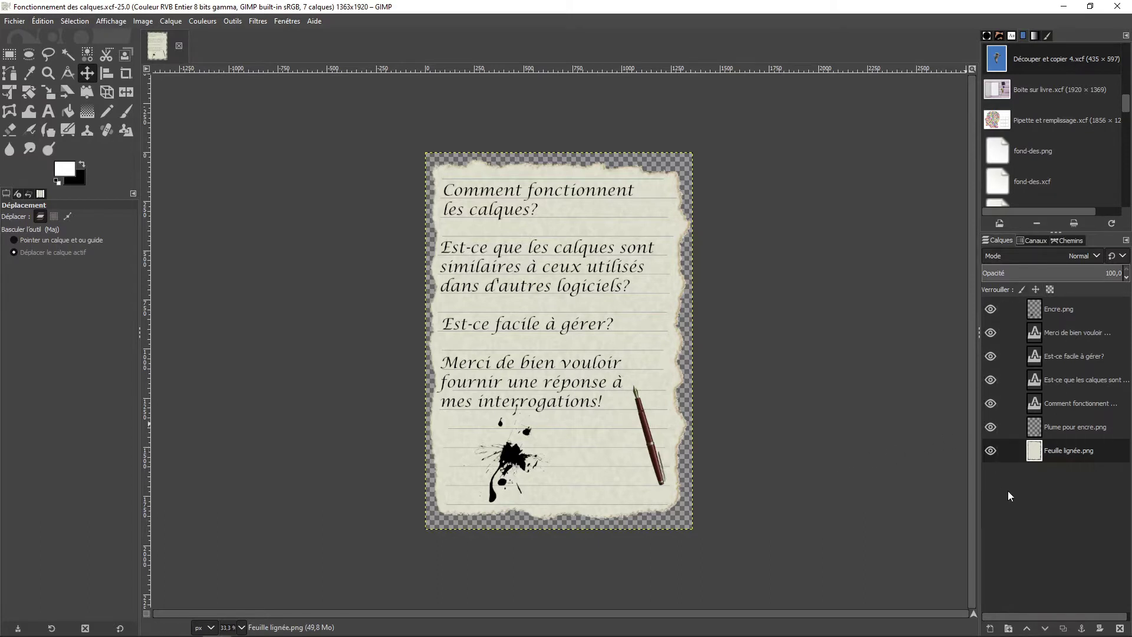
- Raise the lined paper layer to the top, then return it beneath the text and ink
{"action": "left_click", "coordinate": [1052, 493]}
{"action": "left_click_drag", "start_coordinate": [1077, 453], "coordinate": [1063, 310]}
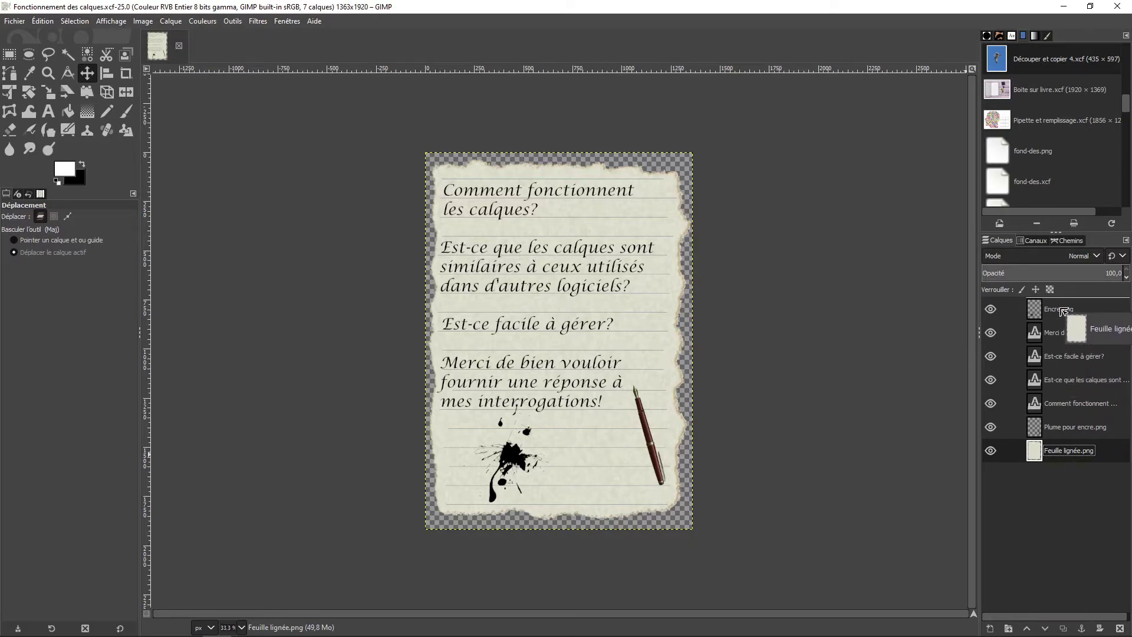
{"action": "left_click_drag", "start_coordinate": [1063, 311], "coordinate": [1060, 306]}
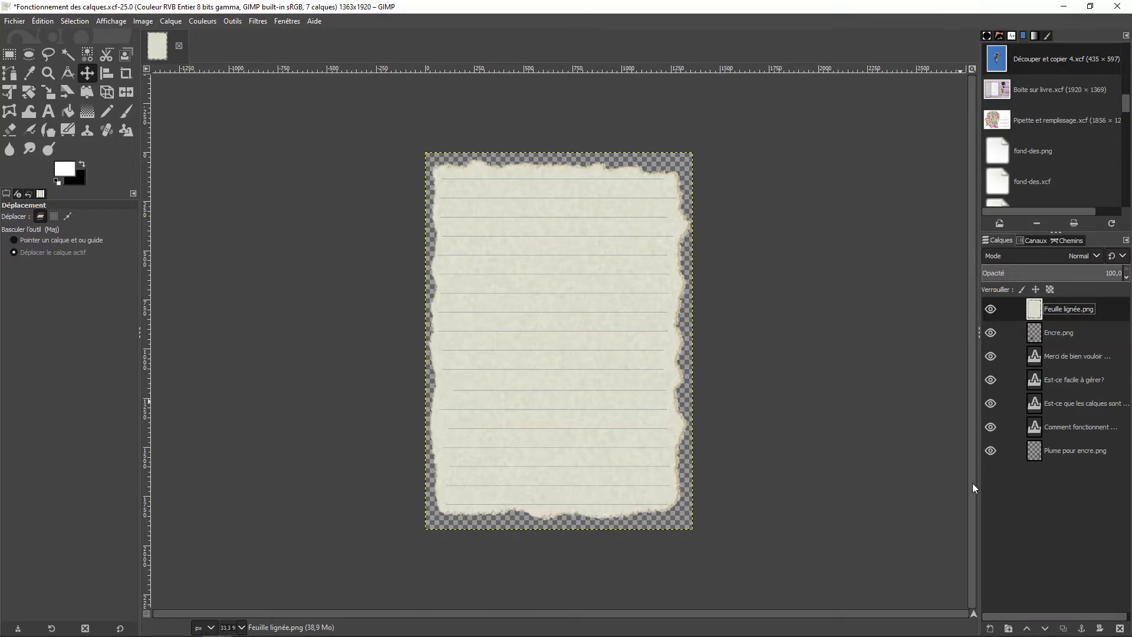
{"action": "left_click_drag", "start_coordinate": [1061, 307], "coordinate": [1065, 365]}
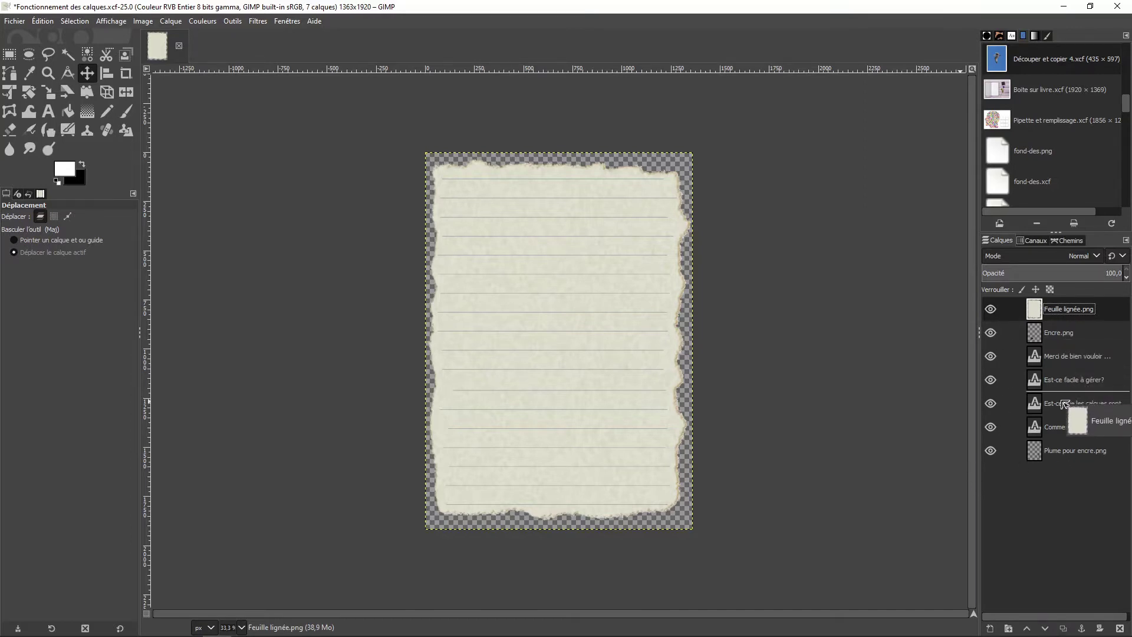
{"action": "left_click_drag", "start_coordinate": [1065, 365], "coordinate": [1065, 457]}
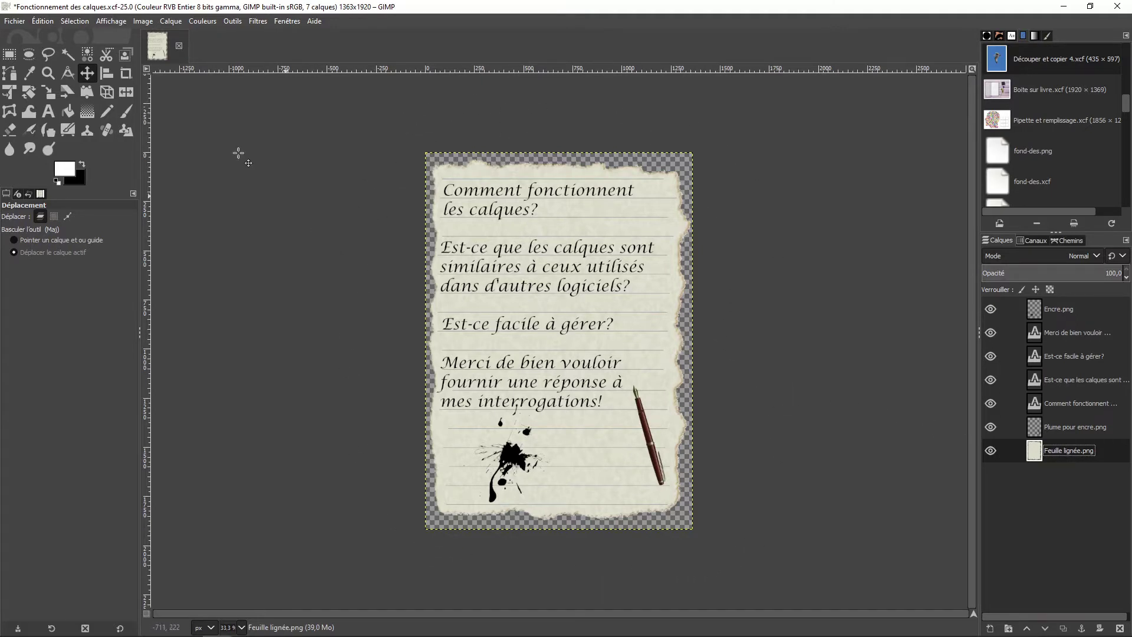
- Open Feuille lignée.png from Exercices > Sources as a separate image
{"action": "left_click", "coordinate": [14, 22]}
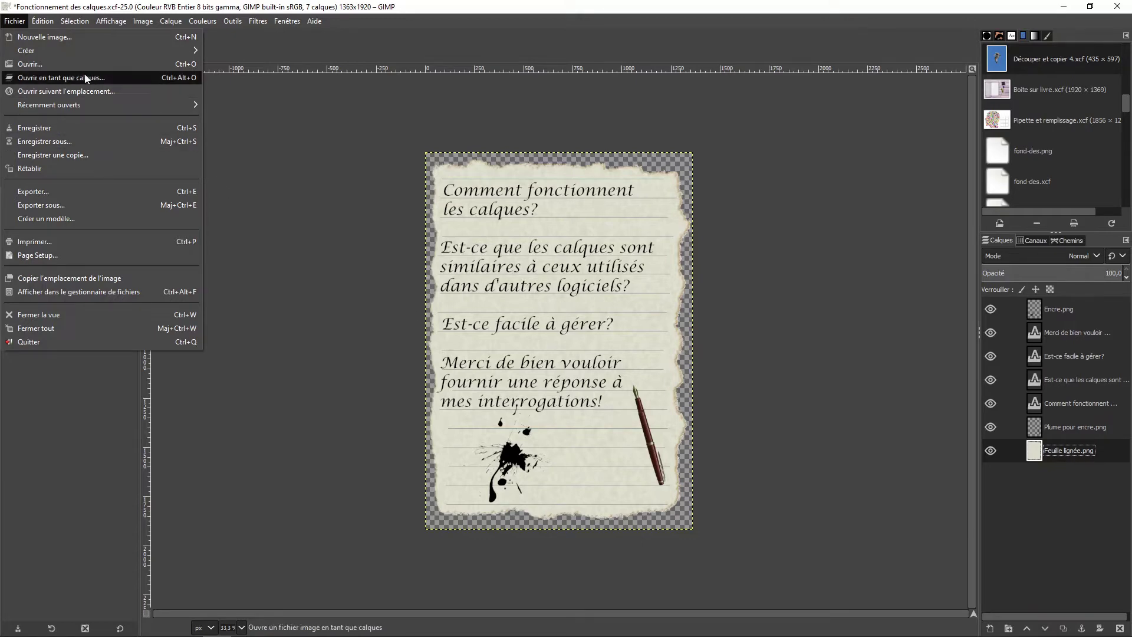
{"action": "left_click", "coordinate": [73, 62]}
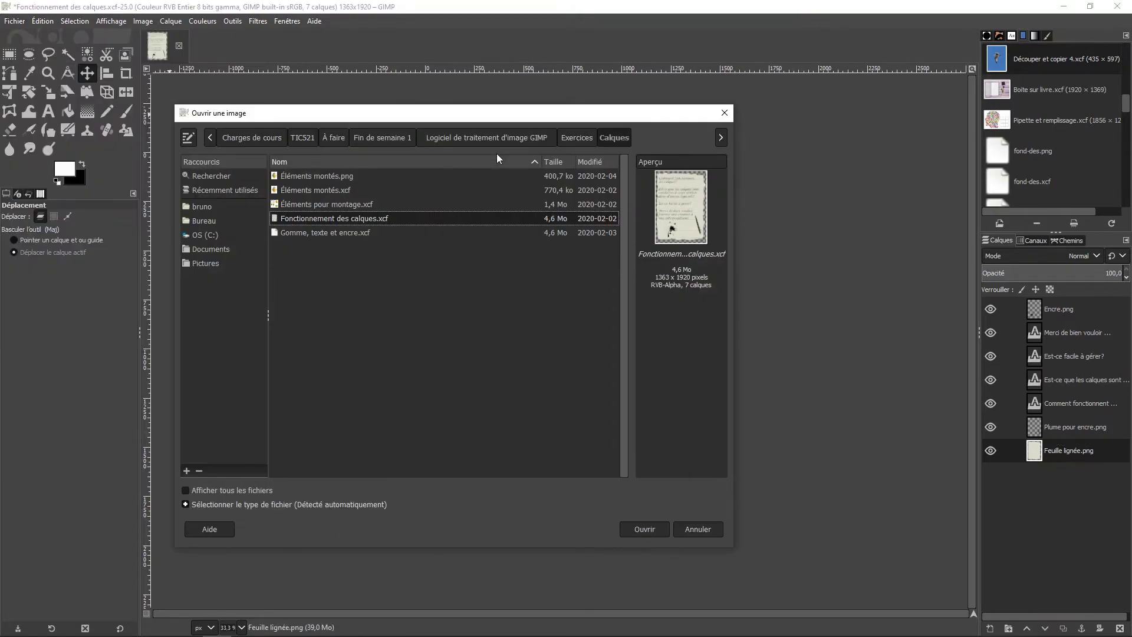
{"action": "left_click", "coordinate": [580, 137]}
{"action": "double_click", "coordinate": [293, 289]}
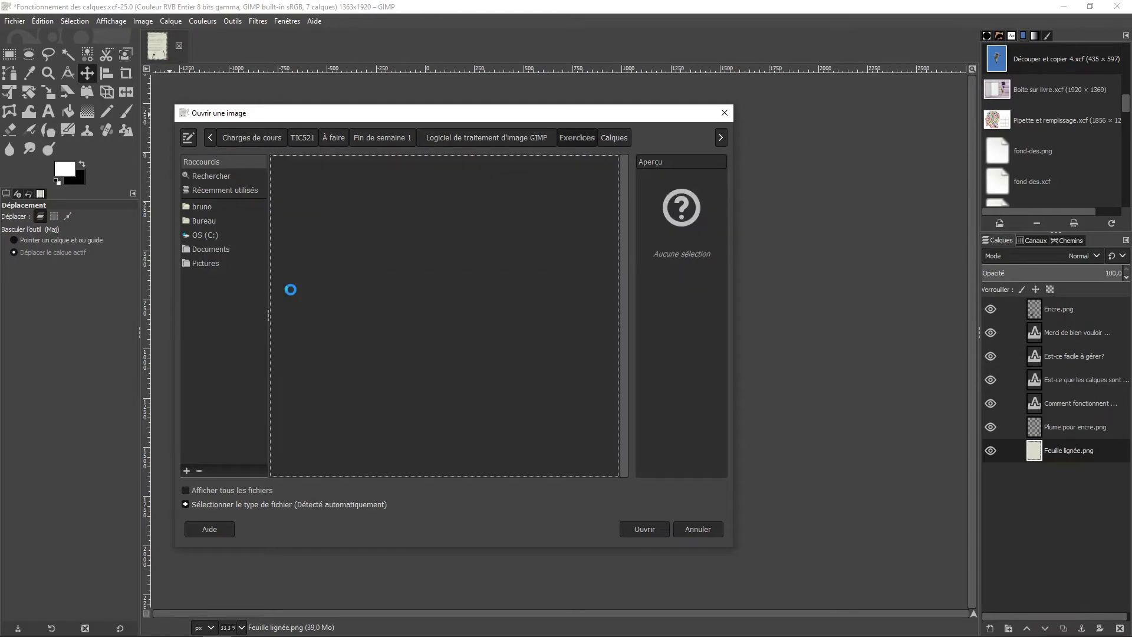
{"action": "scroll", "coordinate": [324, 349], "scroll_direction": "down", "scroll_amount": 5}
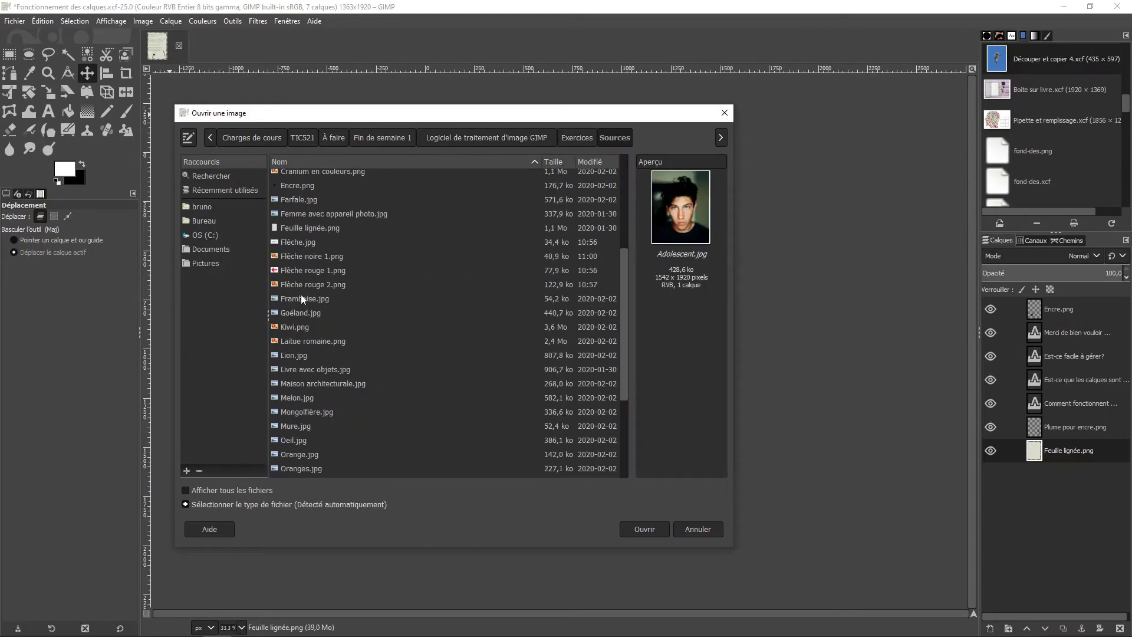
{"action": "left_click", "coordinate": [293, 228]}
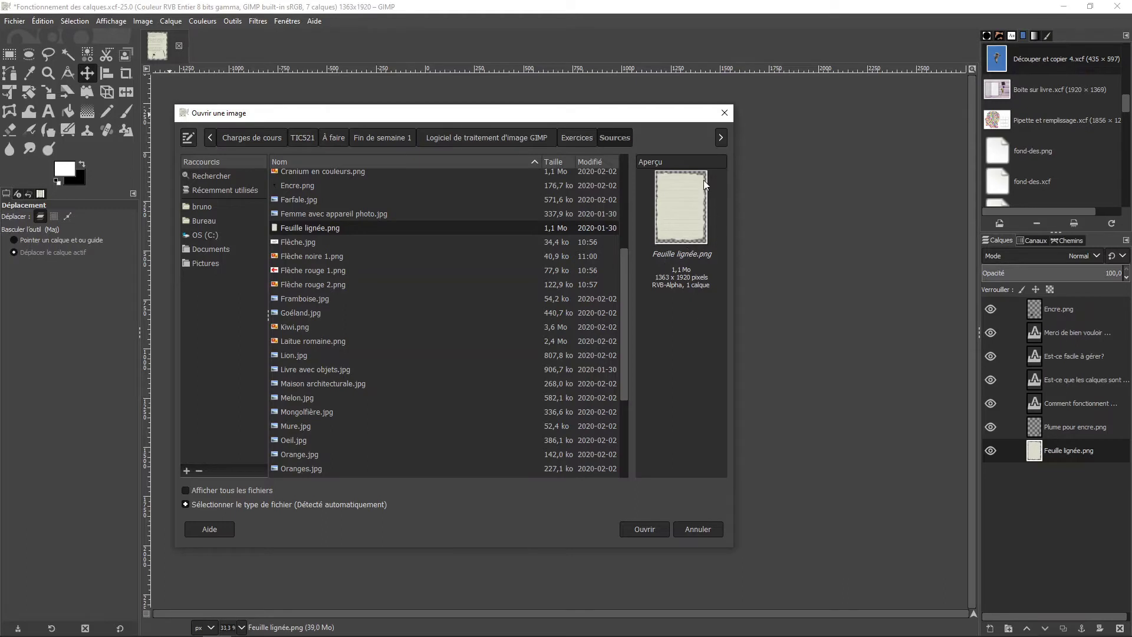
{"action": "left_click", "coordinate": [646, 526]}
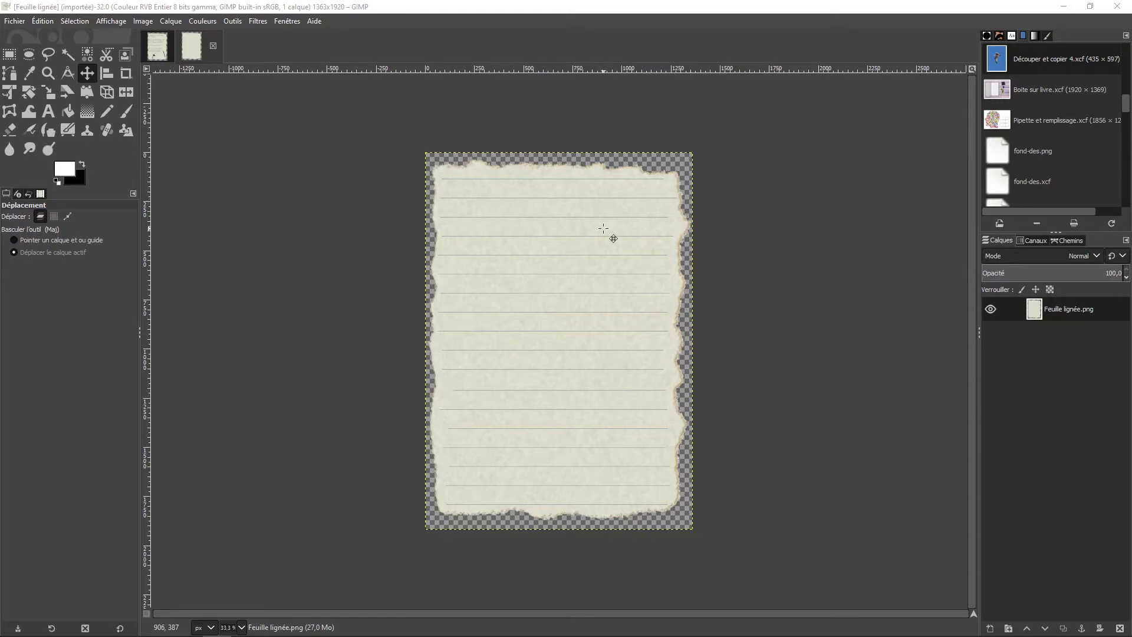
- Switch between the layered composition and the new lined sheet image, browsing the File menu
{"action": "left_click", "coordinate": [151, 41]}
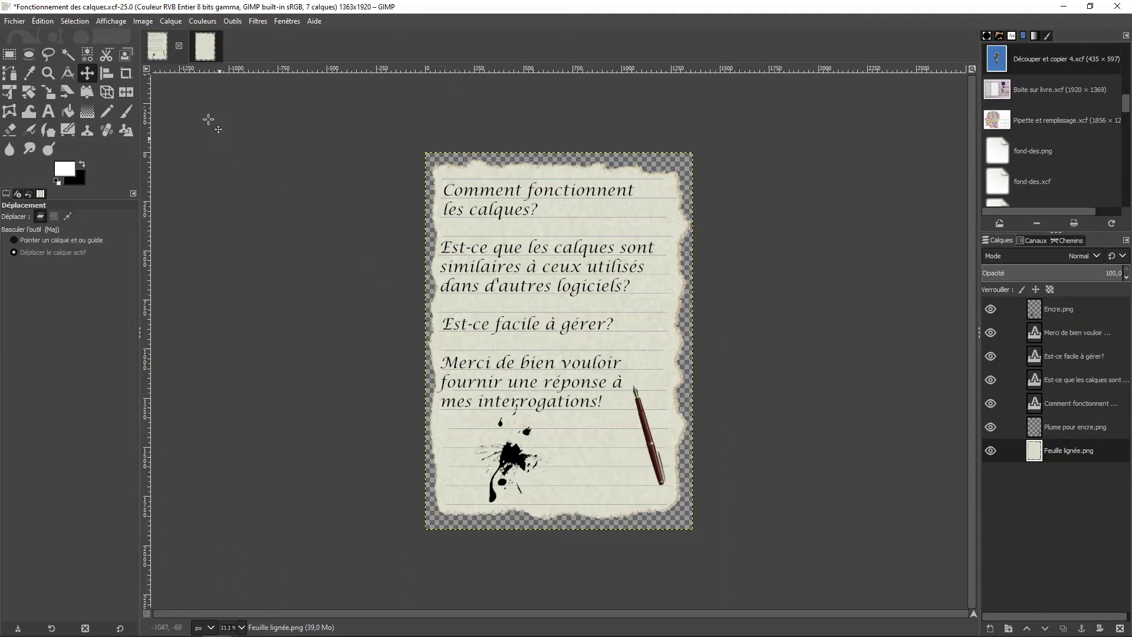
{"action": "left_click", "coordinate": [205, 46]}
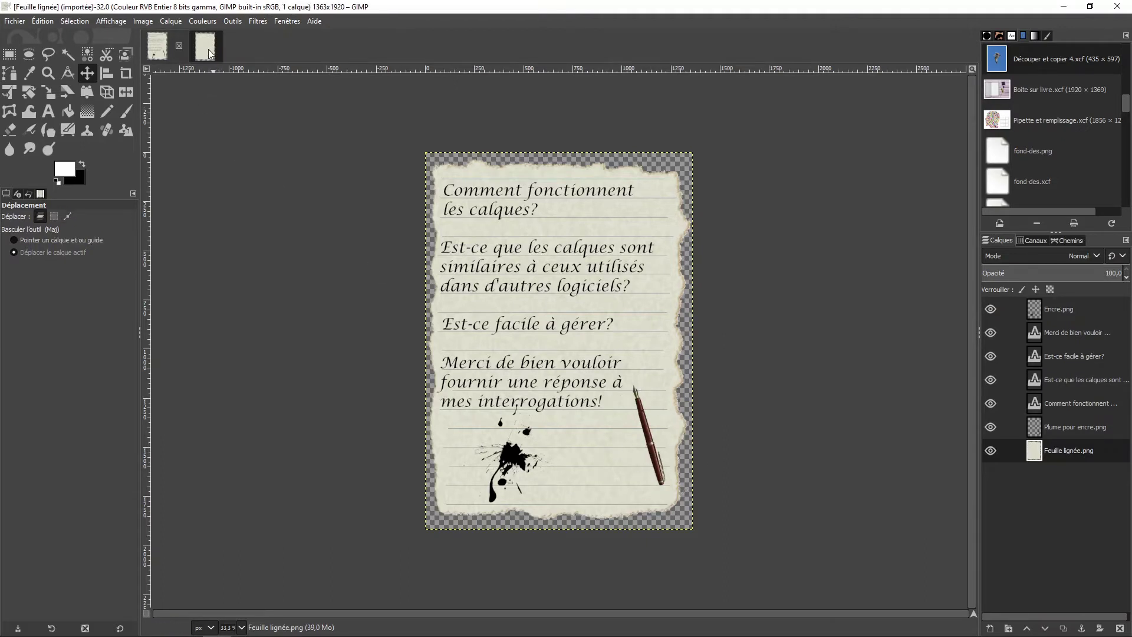
{"action": "left_click", "coordinate": [7, 20]}
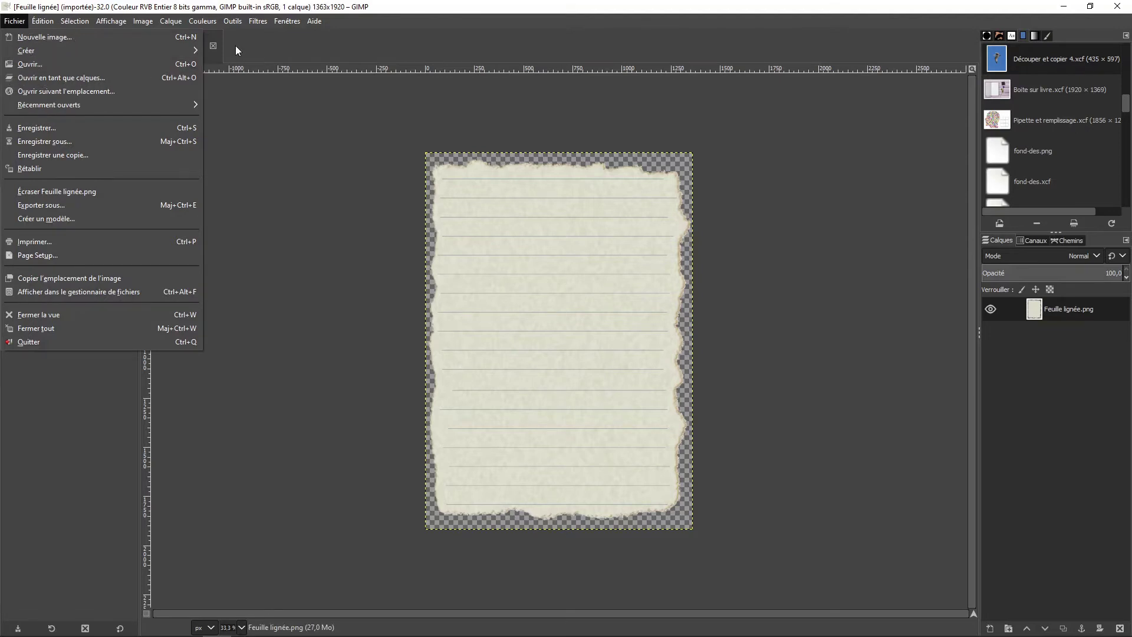
{"action": "left_click", "coordinate": [253, 45]}
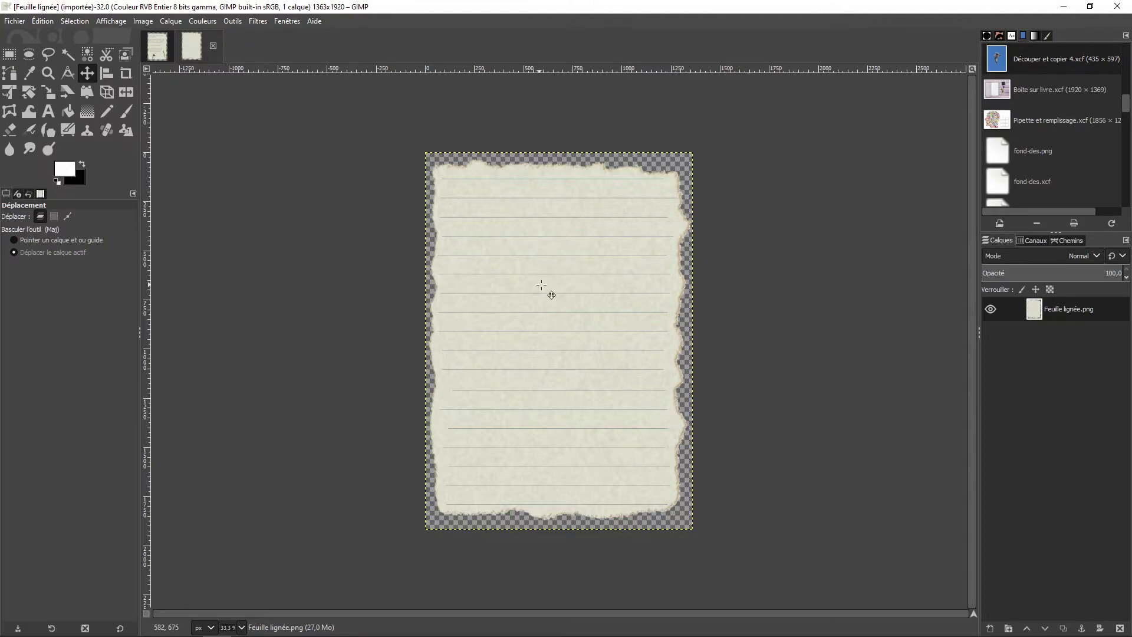
{"action": "left_click", "coordinate": [15, 21]}
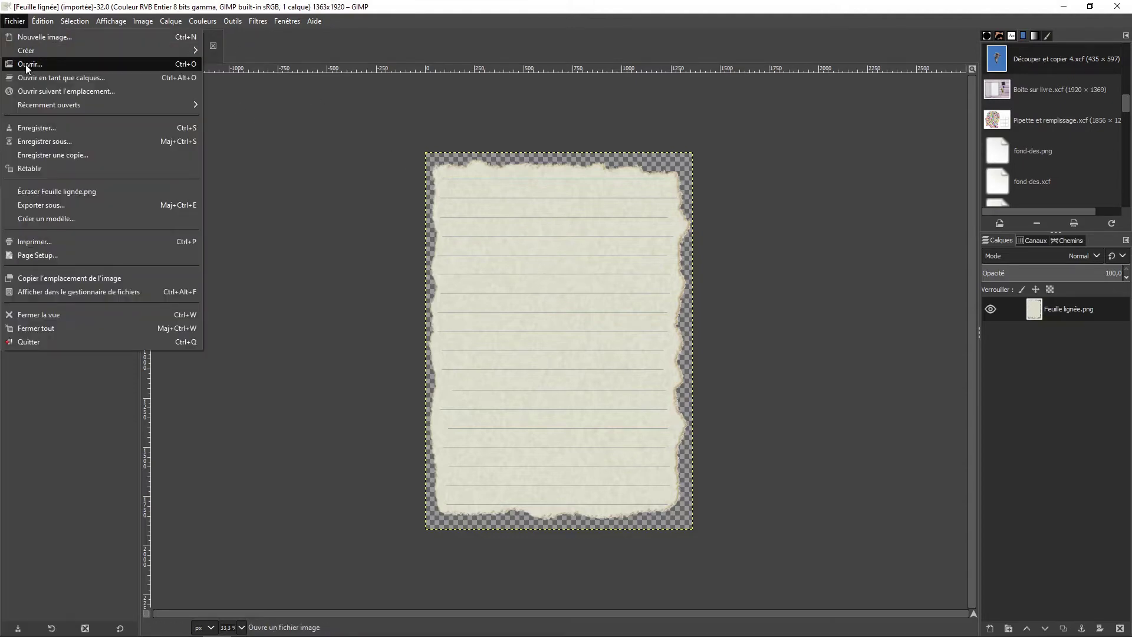
{"action": "left_click", "coordinate": [26, 65]}
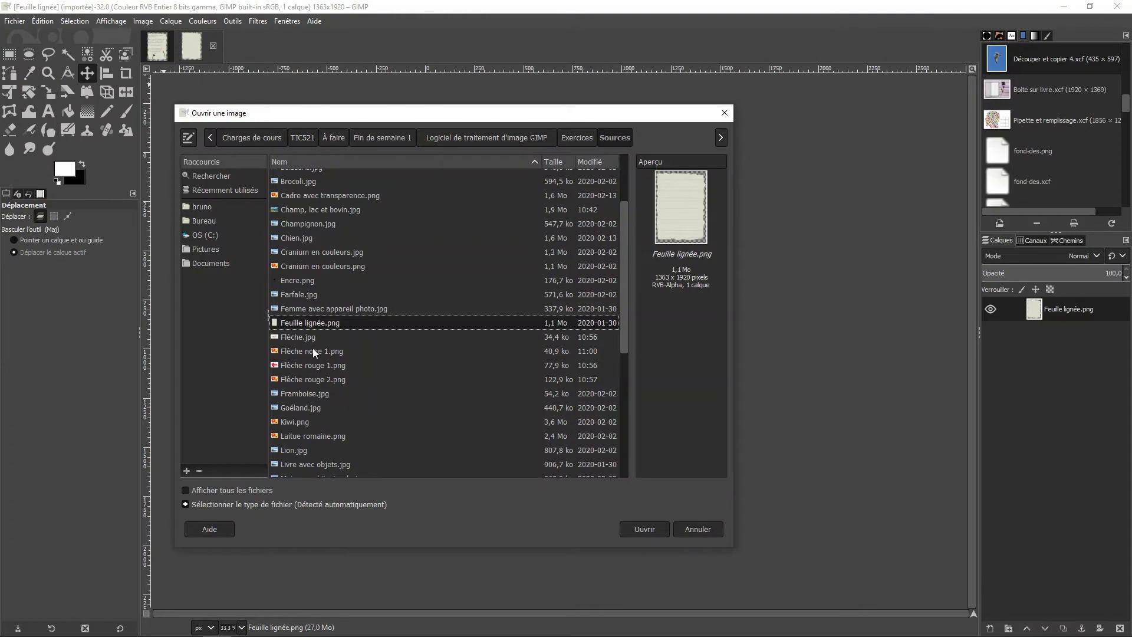
{"action": "left_click", "coordinate": [296, 278]}
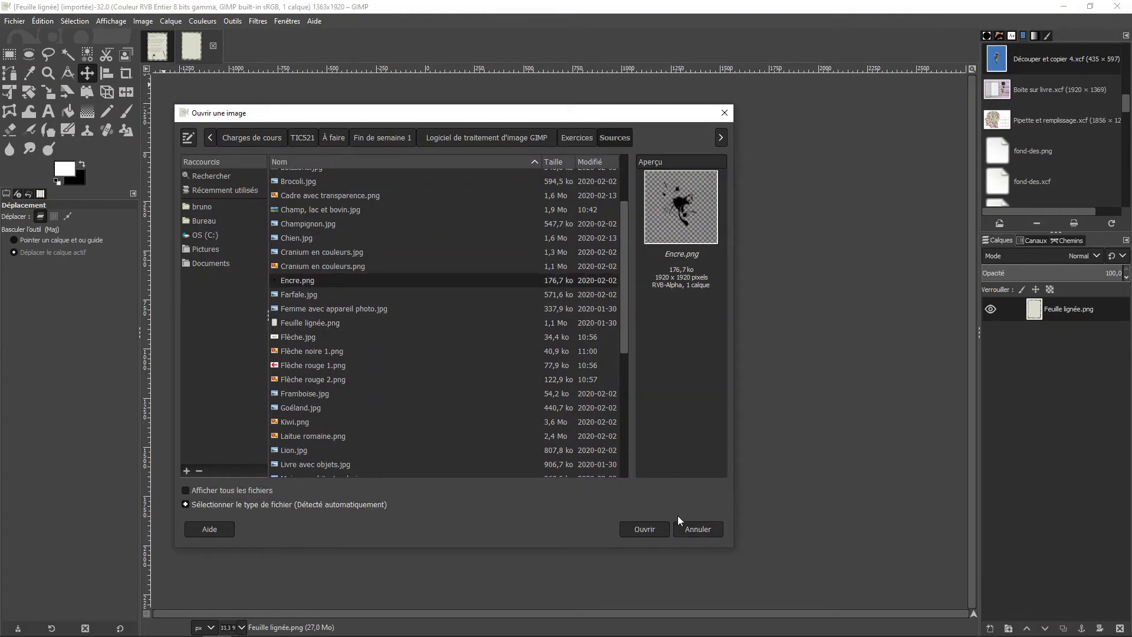
{"action": "left_click", "coordinate": [649, 529]}
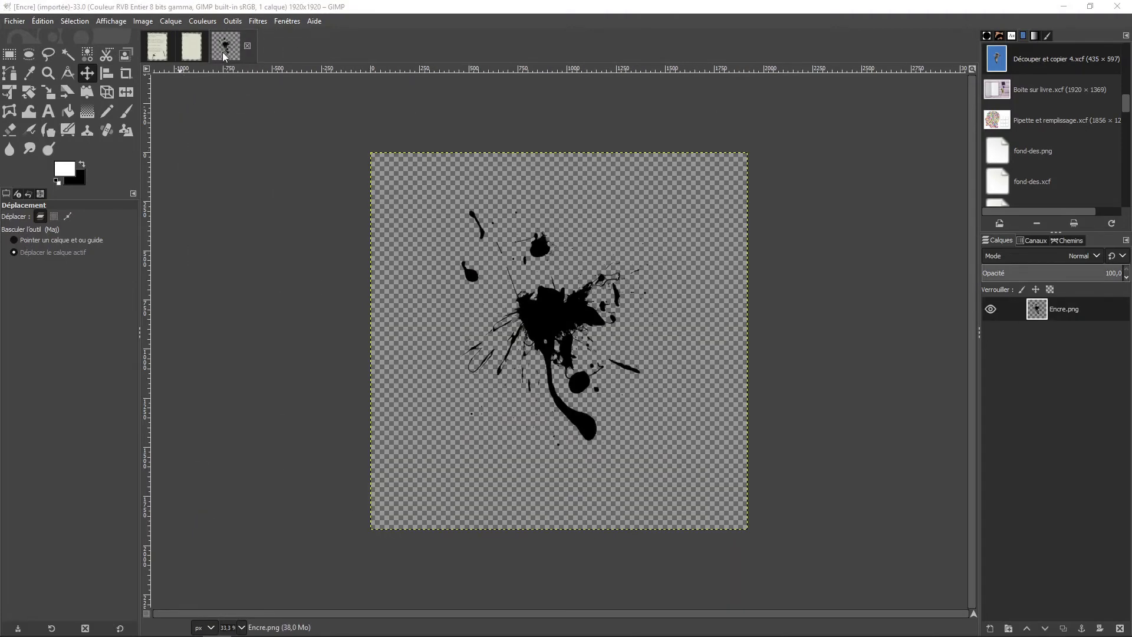
{"action": "left_click", "coordinate": [194, 48]}
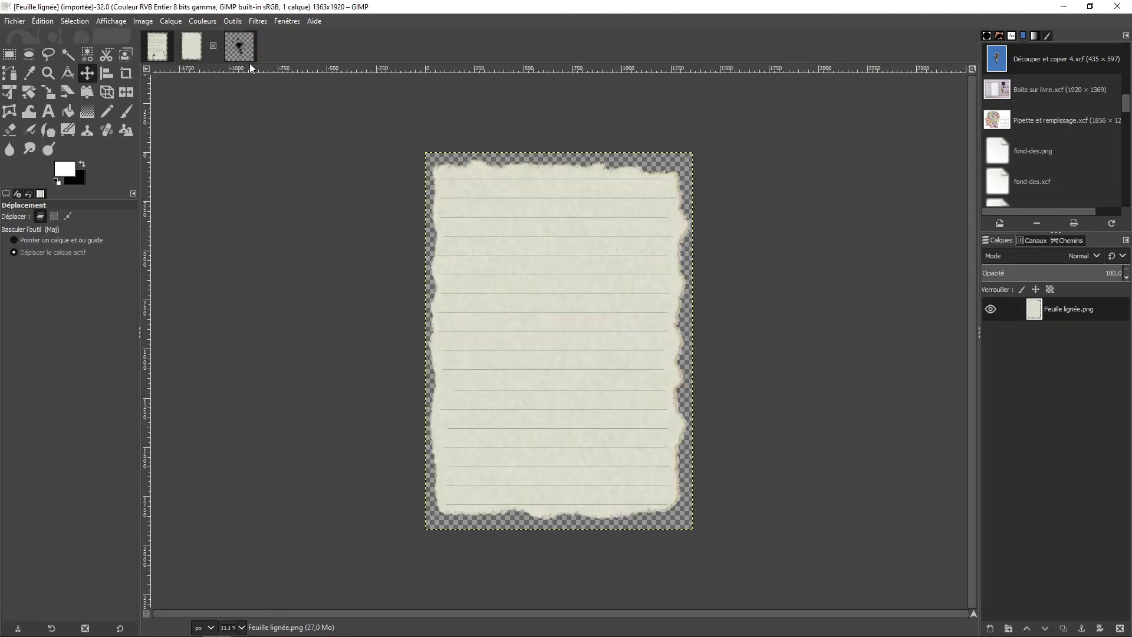
{"action": "left_click", "coordinate": [236, 46]}
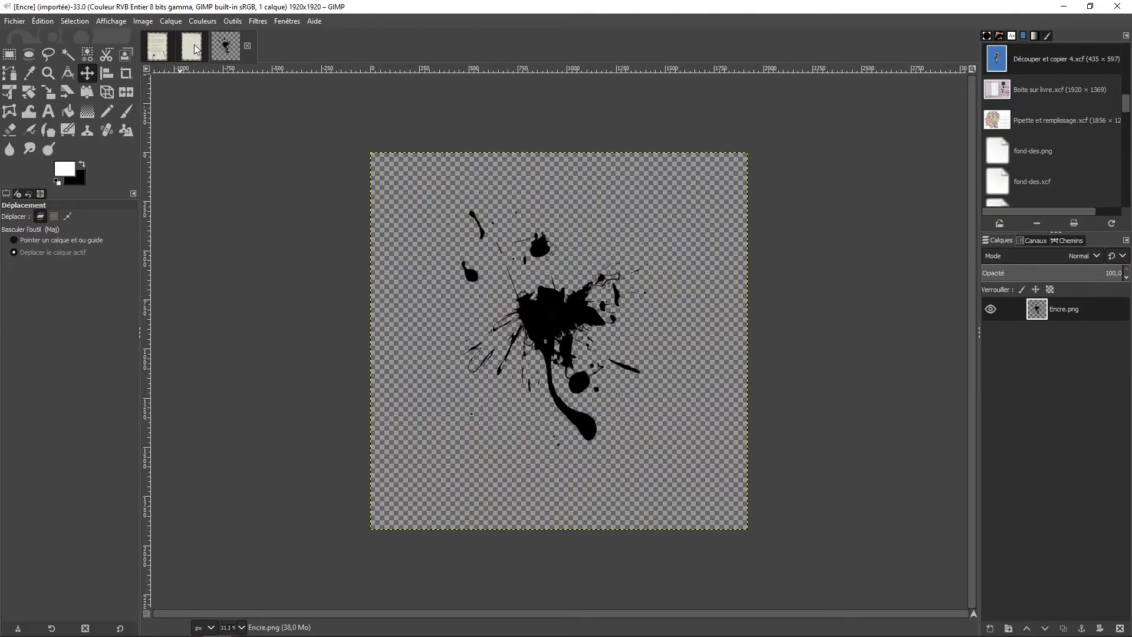
{"action": "left_click", "coordinate": [248, 46]}
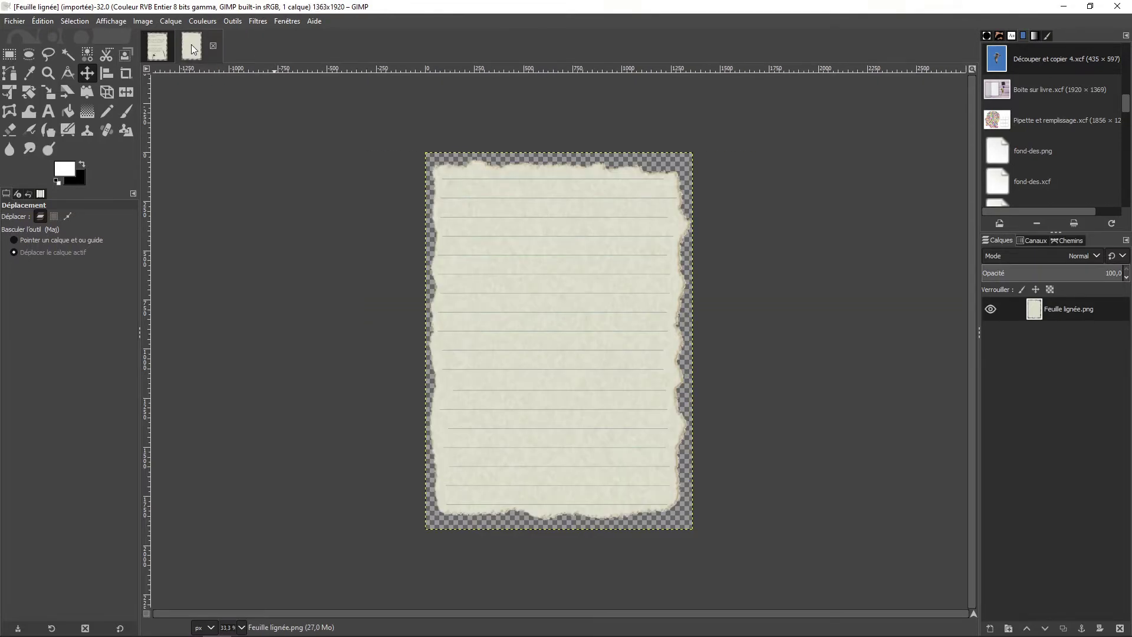
{"action": "left_click", "coordinate": [15, 23]}
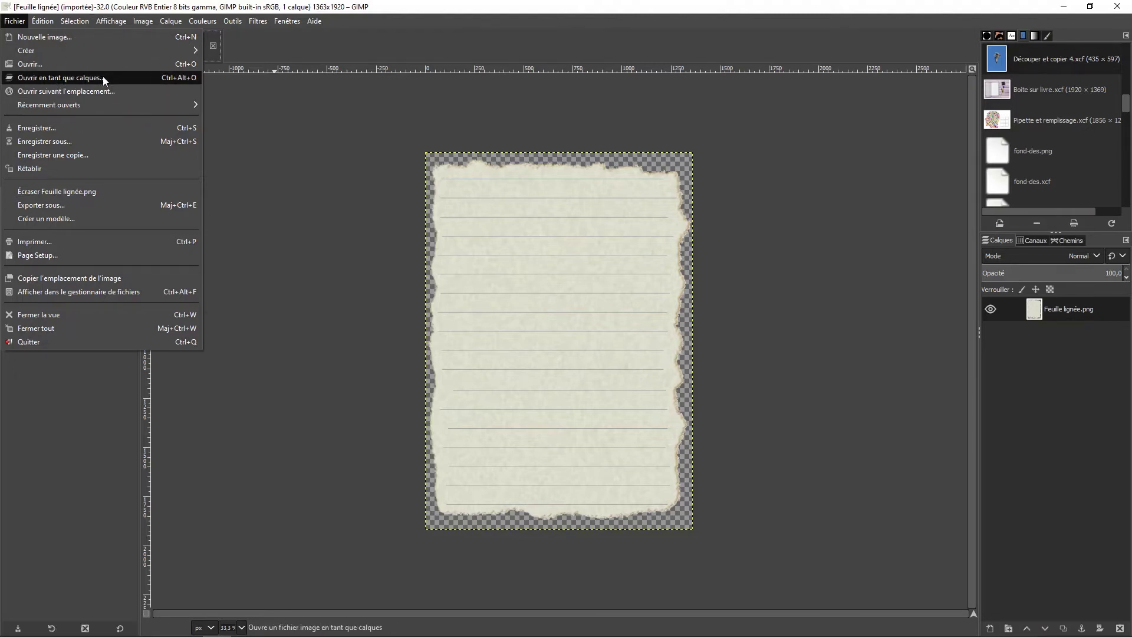
- Import Encre.png as a new layer and select the ink layer in the Layers panel
{"action": "left_click", "coordinate": [105, 78]}
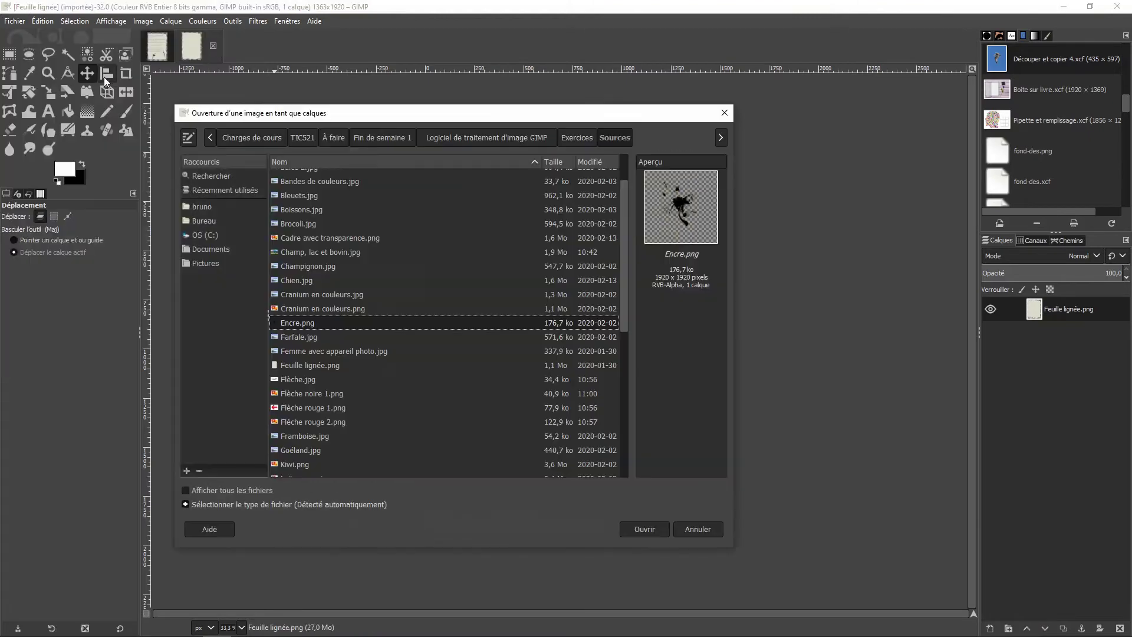
{"action": "left_click", "coordinate": [296, 323]}
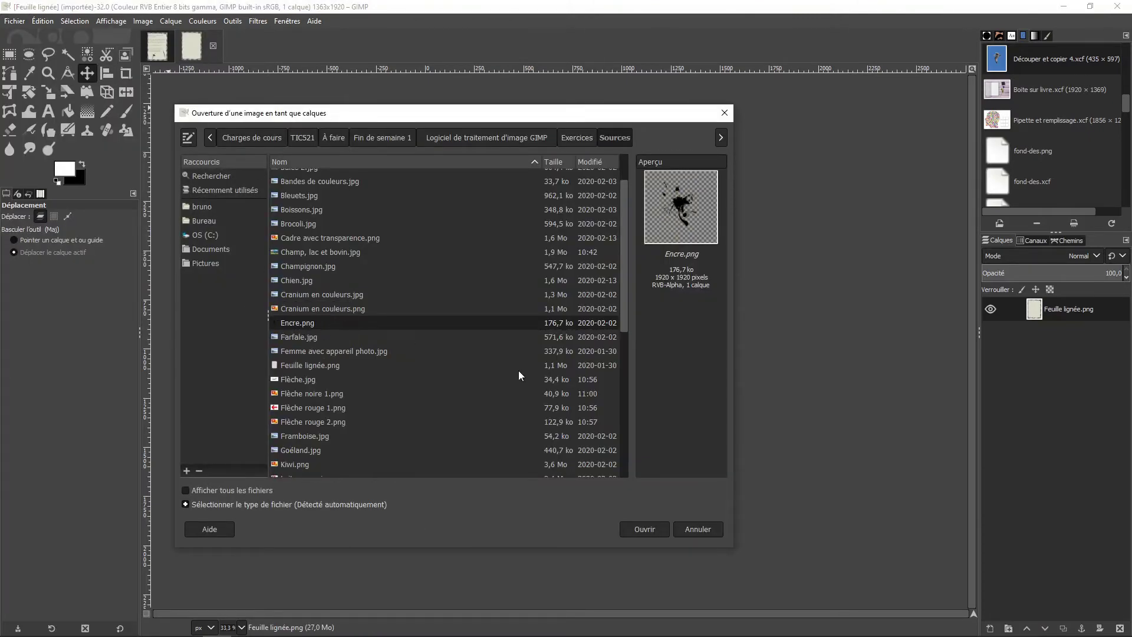
{"action": "left_click", "coordinate": [659, 531]}
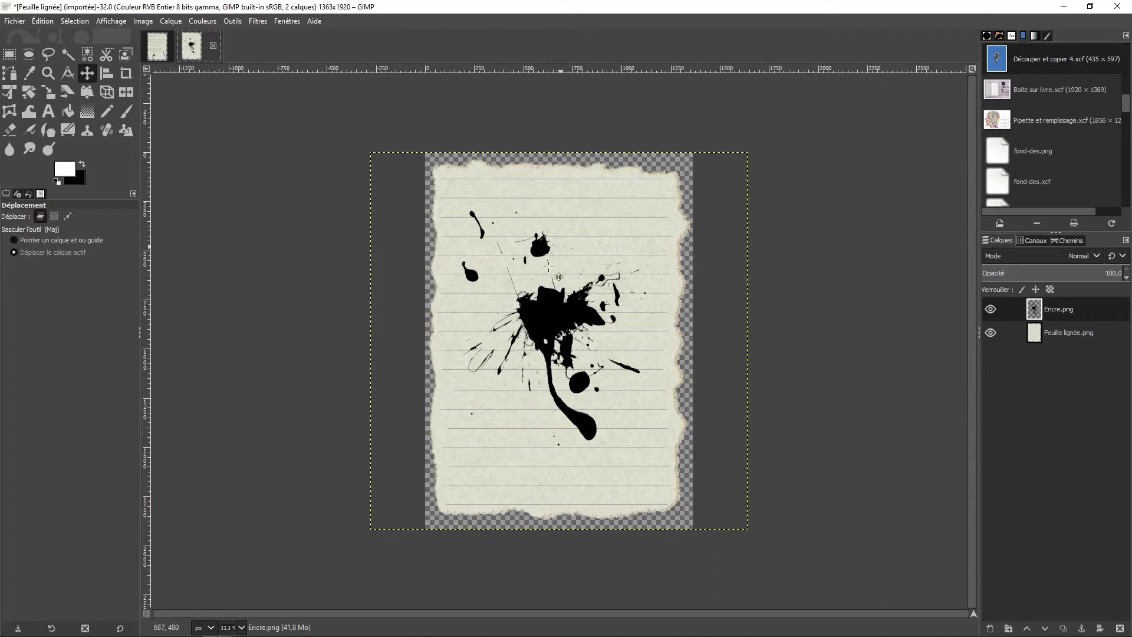
{"action": "left_click", "coordinate": [1058, 307]}
- Scale the Encre.png ink layer down to about 792 × 792 px toward the lower left
{"action": "left_click", "coordinate": [51, 94]}
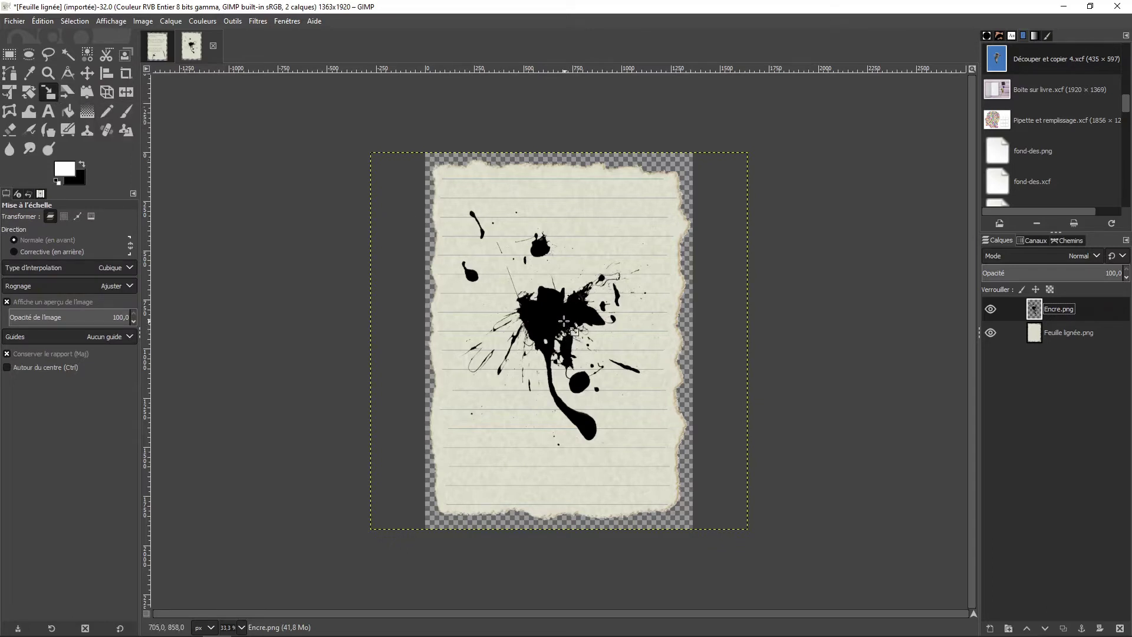
{"action": "left_click", "coordinate": [1063, 309]}
{"action": "left_click", "coordinate": [1064, 309]}
{"action": "left_click", "coordinate": [1064, 336]}
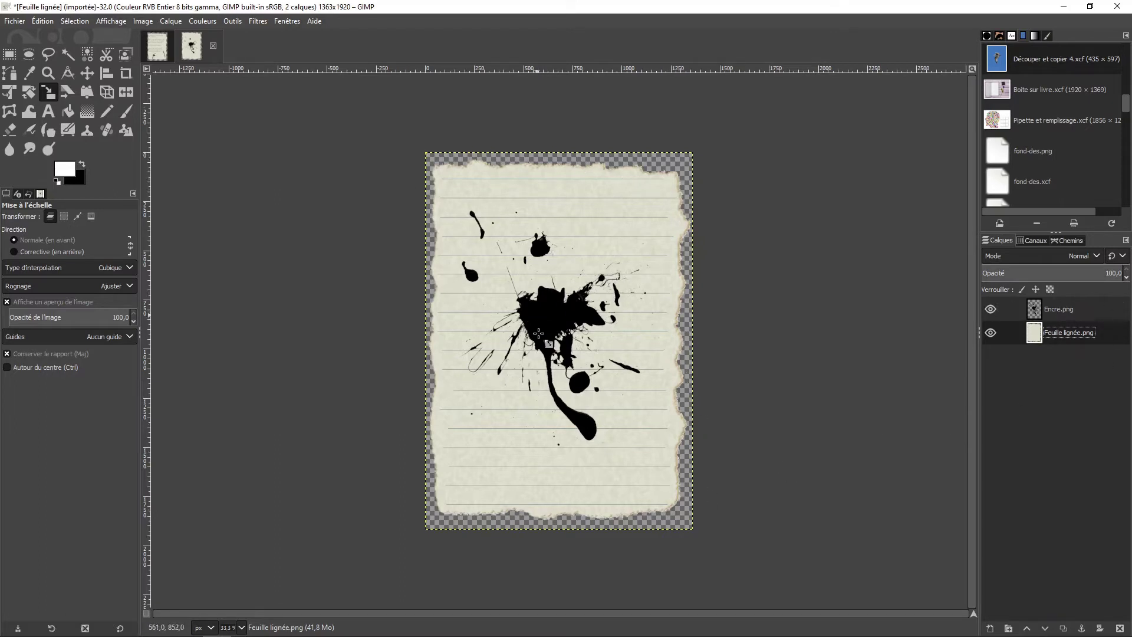
{"action": "left_click", "coordinate": [1057, 309]}
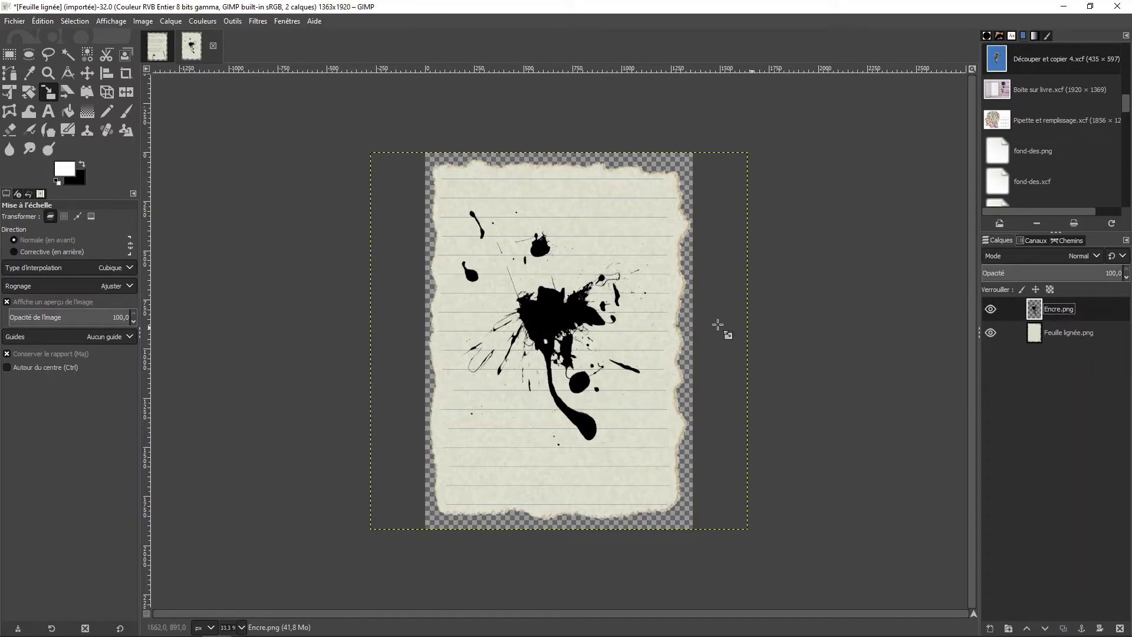
{"action": "left_click", "coordinate": [569, 331]}
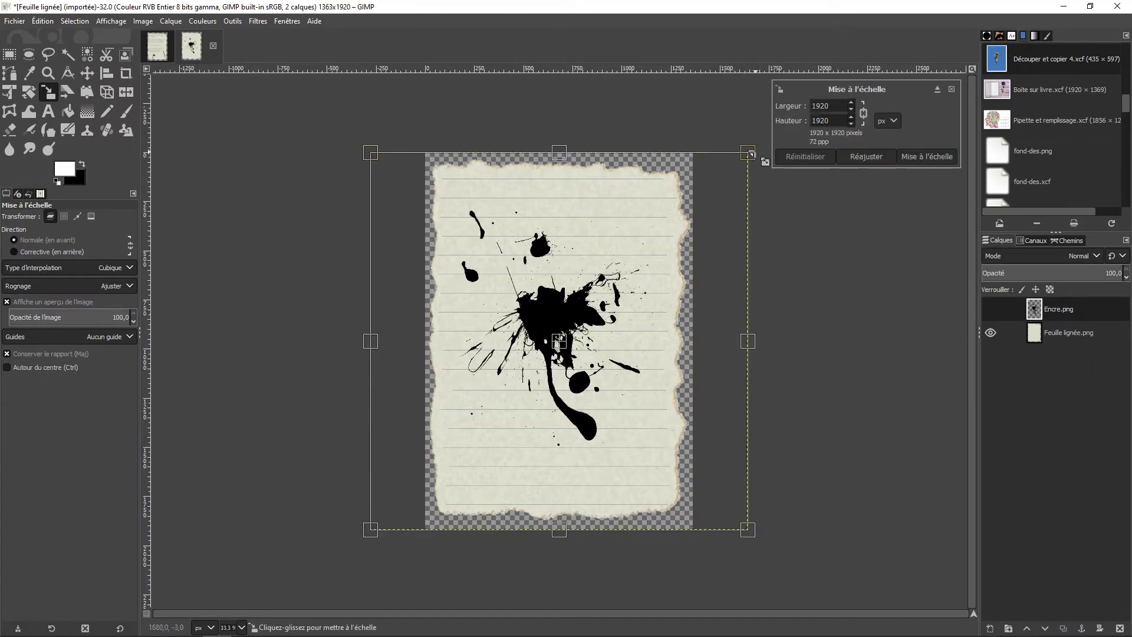
{"action": "mouse_move", "coordinate": [747, 155]}
{"action": "left_mouse_down"}
{"action": "mouse_move", "coordinate": [506, 365]}
{"action": "mouse_move", "coordinate": [519, 364]}
{"action": "left_mouse_up"}
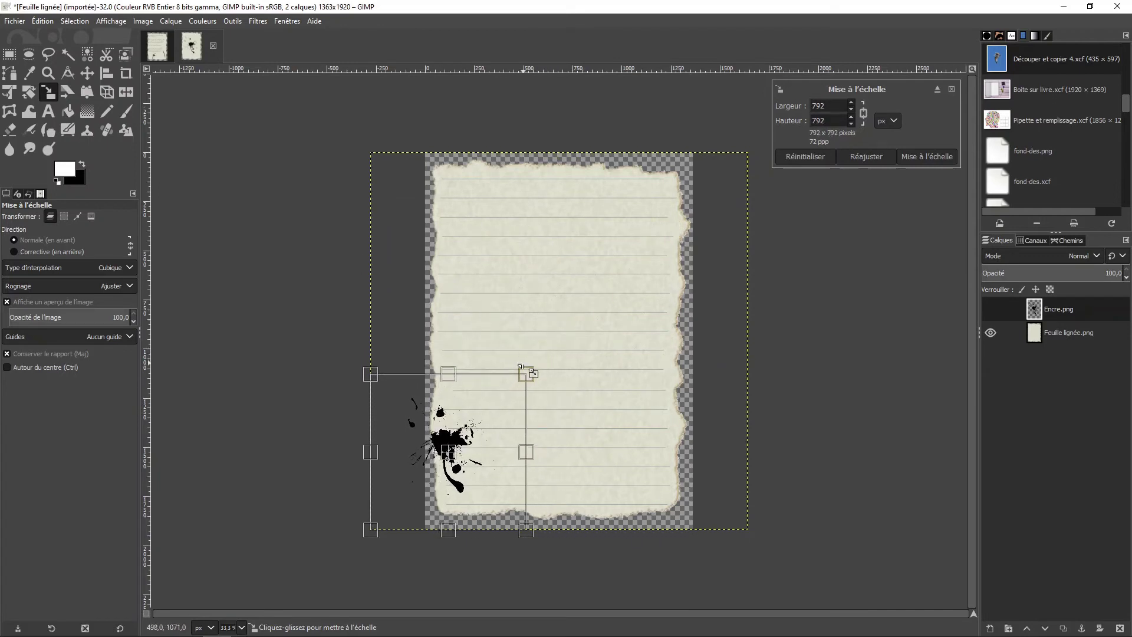
{"action": "left_click", "coordinate": [935, 158]}
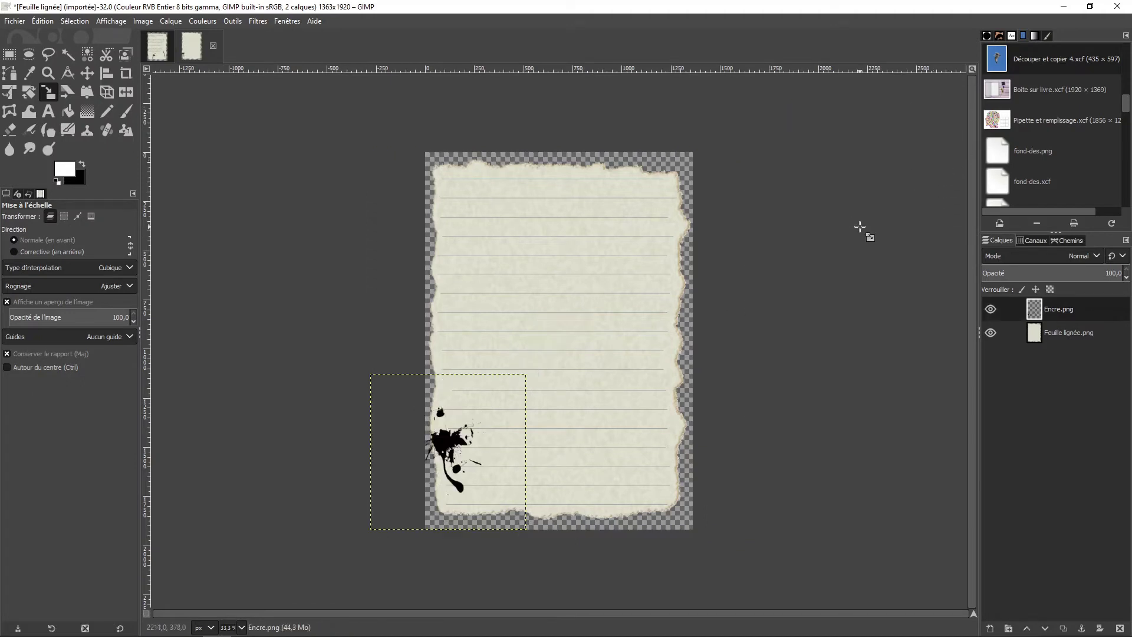
{"action": "left_click", "coordinate": [88, 74]}
- Drag the ink splash to the centre of the page, then pick the Eraser
{"action": "left_click_drag", "start_coordinate": [457, 457], "coordinate": [563, 370]}
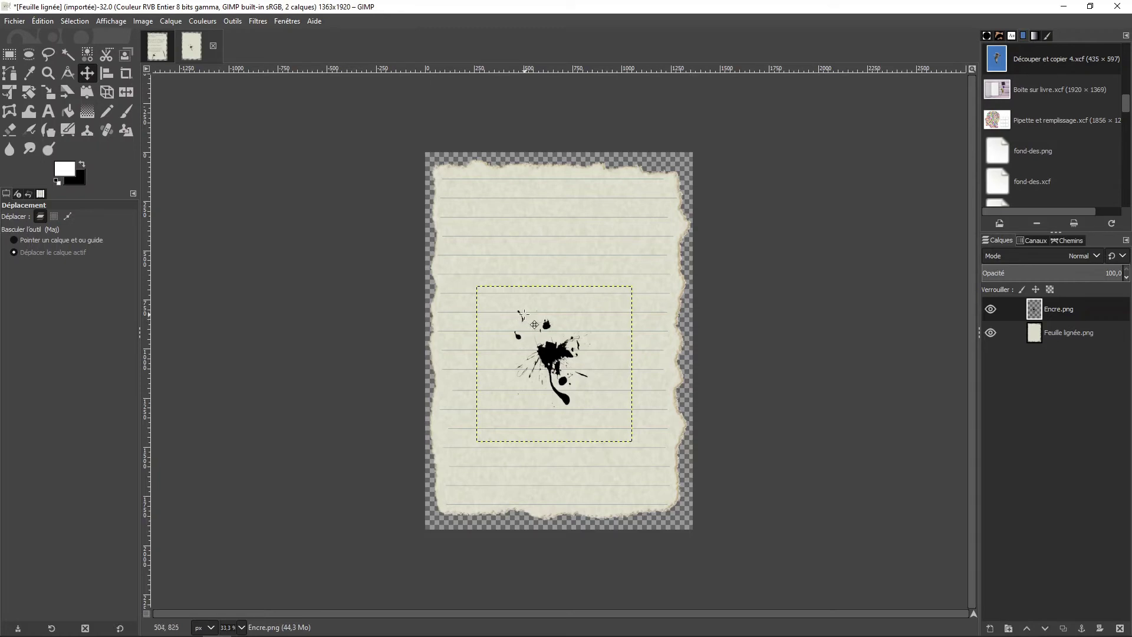
{"action": "left_click", "coordinate": [10, 130]}
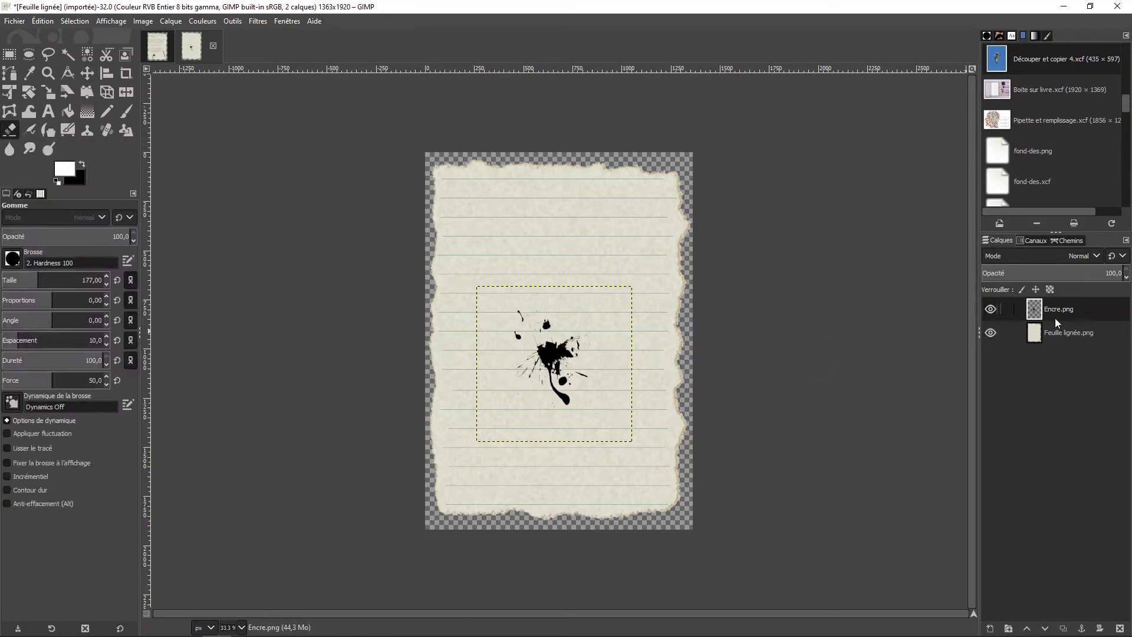
{"action": "left_click", "coordinate": [518, 312]}
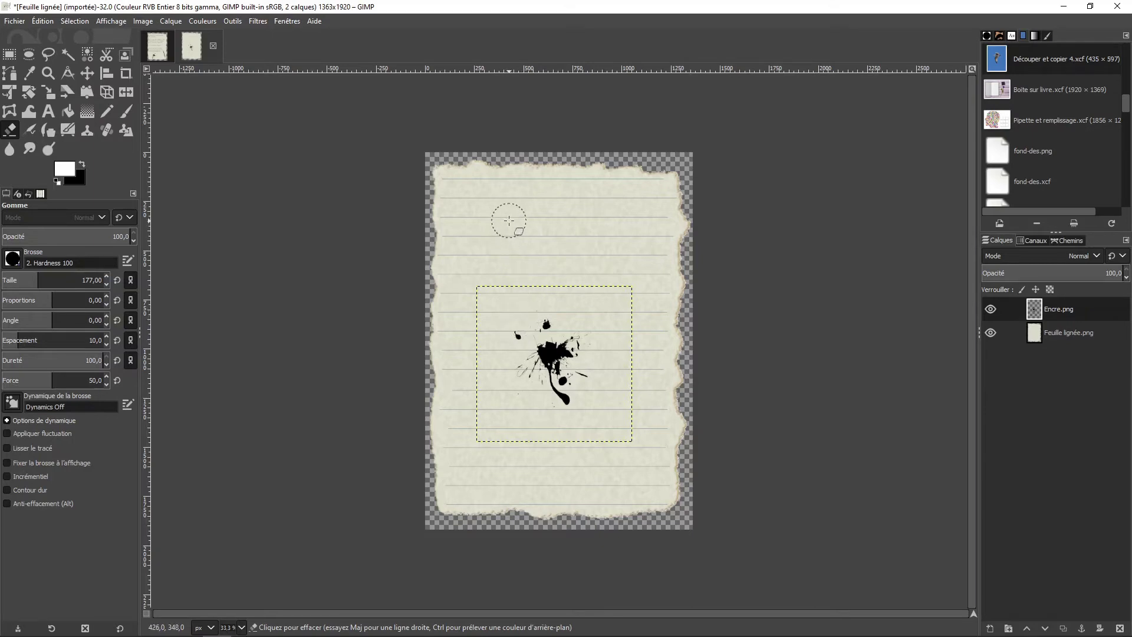
{"action": "left_click", "coordinate": [1069, 334]}
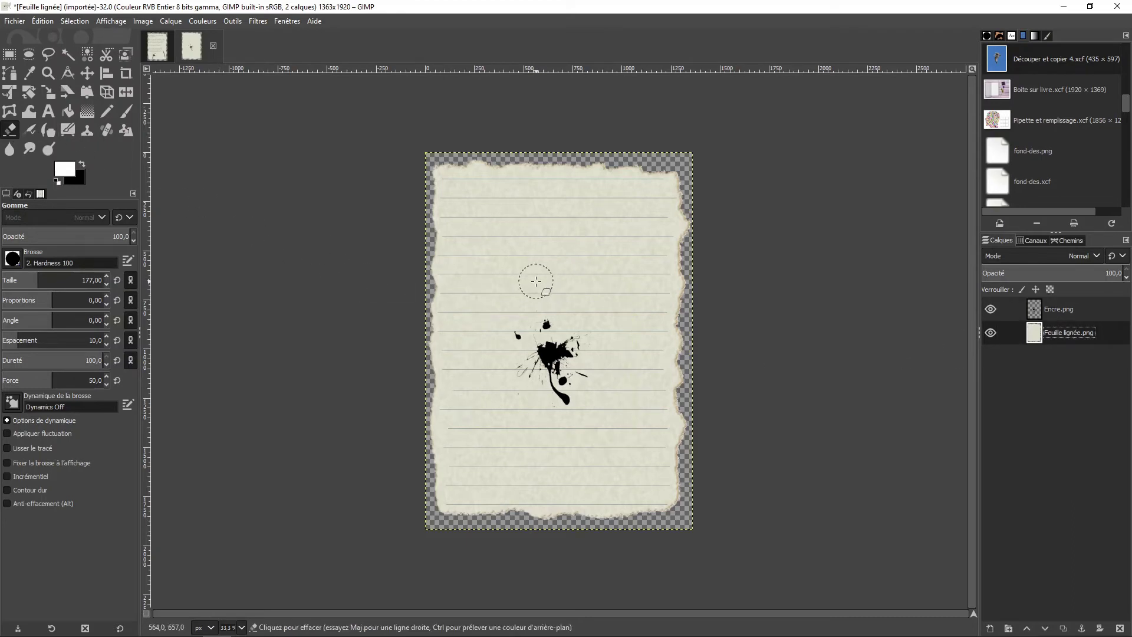
{"action": "left_click", "coordinate": [550, 345]}
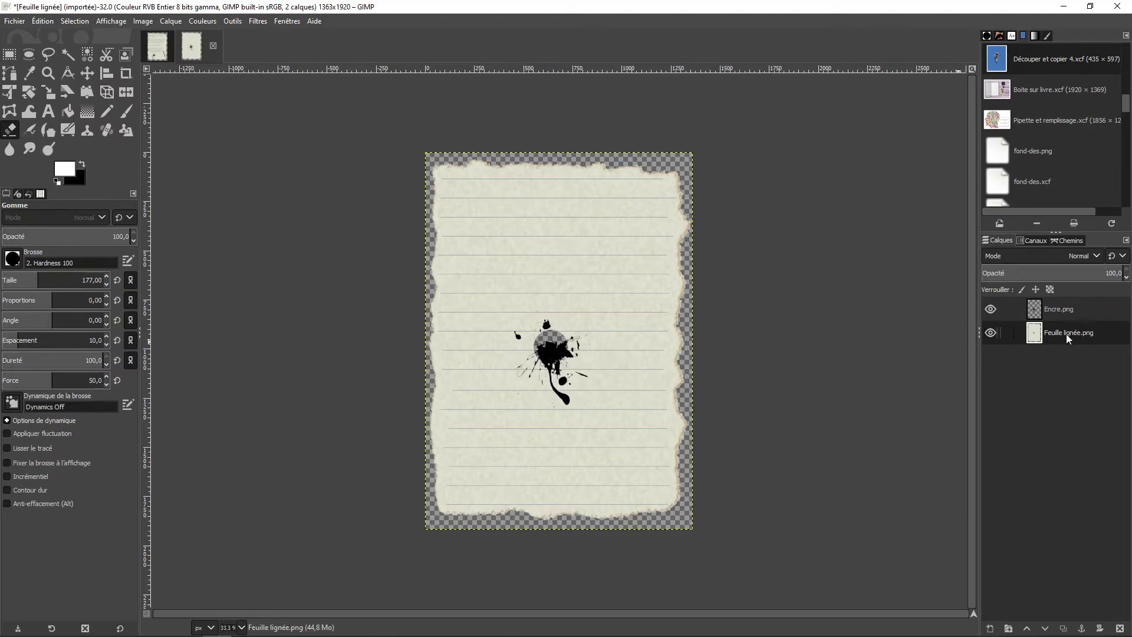
{"action": "key", "text": "ctrl+z"}
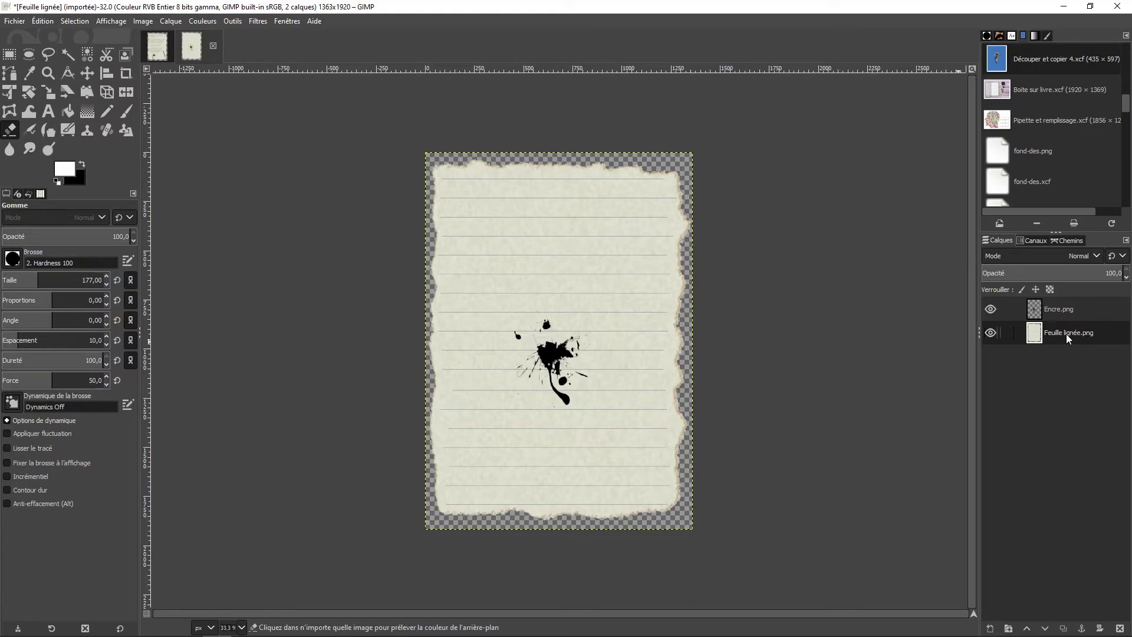
{"action": "key", "text": "ctrl+z"}
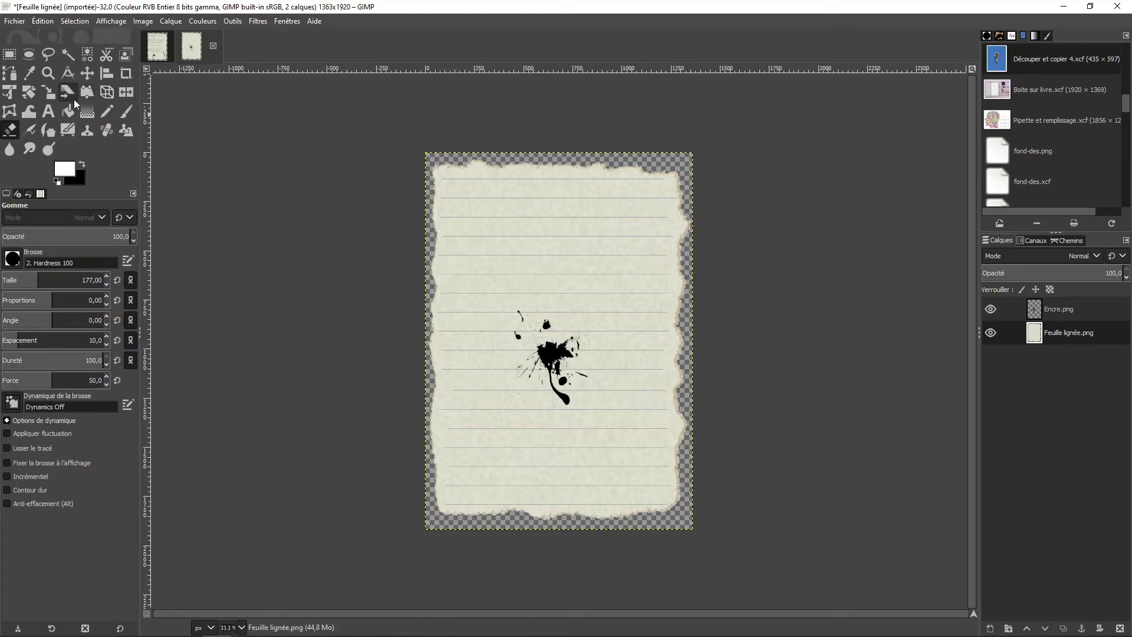
- Try rotating the paper sheet, then undo and cancel that rotation
{"action": "left_click", "coordinate": [29, 94]}
{"action": "left_click", "coordinate": [559, 366]}
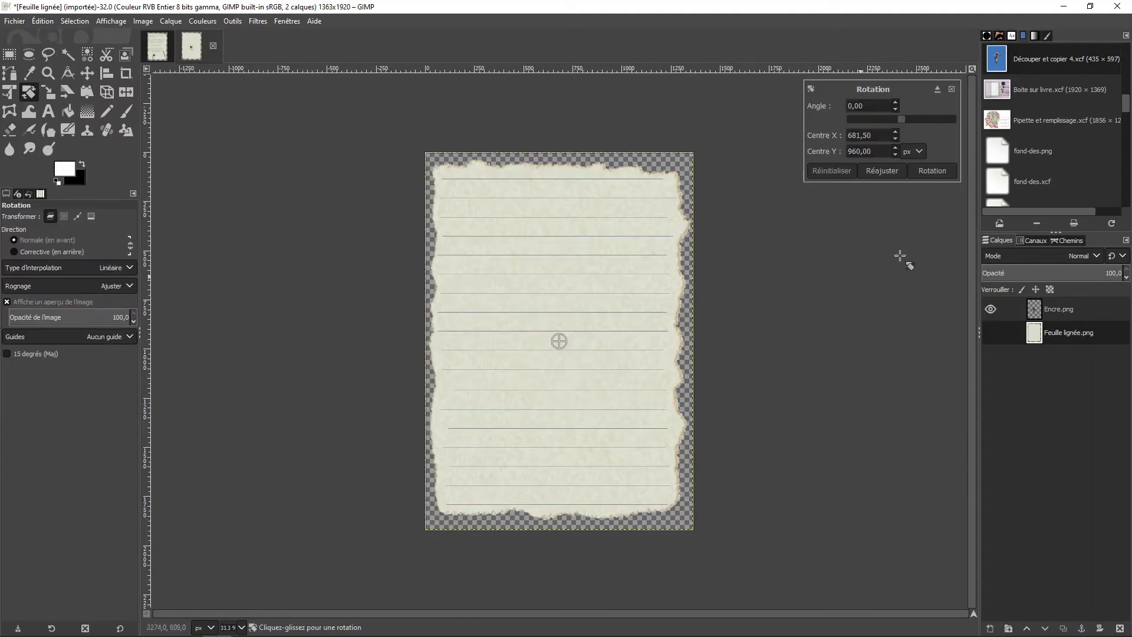
{"action": "left_click_drag", "start_coordinate": [593, 379], "coordinate": [566, 377]}
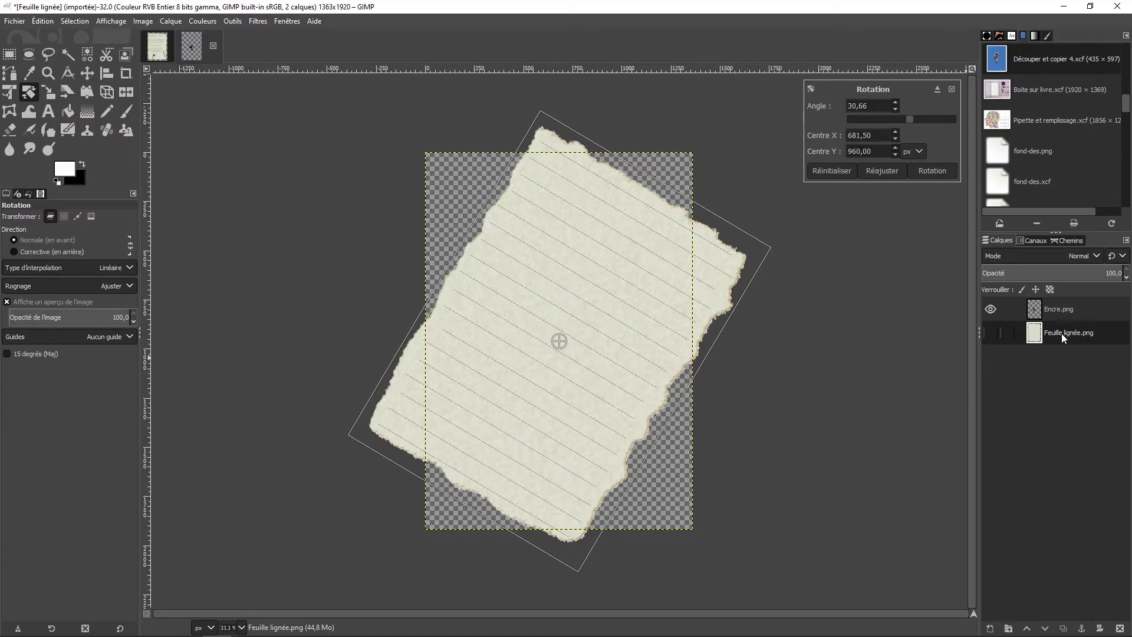
{"action": "key", "text": "ctrl+z"}
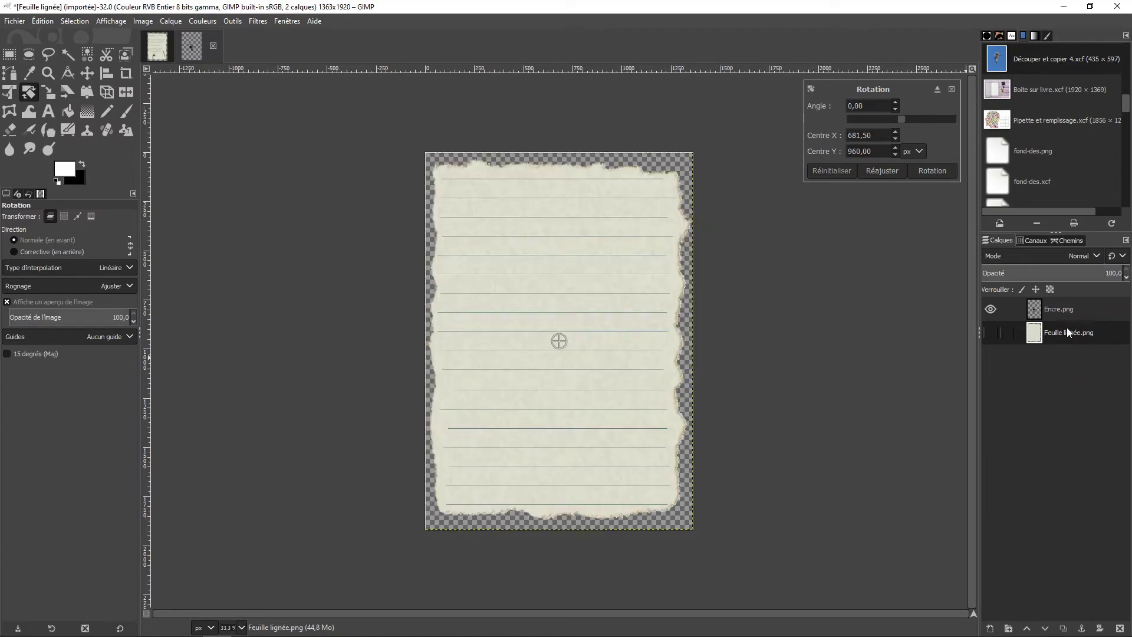
{"action": "key", "text": "Escape"}
- Rotate the Encre.png ink splash to -24.70° and move it toward the lower right
{"action": "left_click", "coordinate": [1066, 310]}
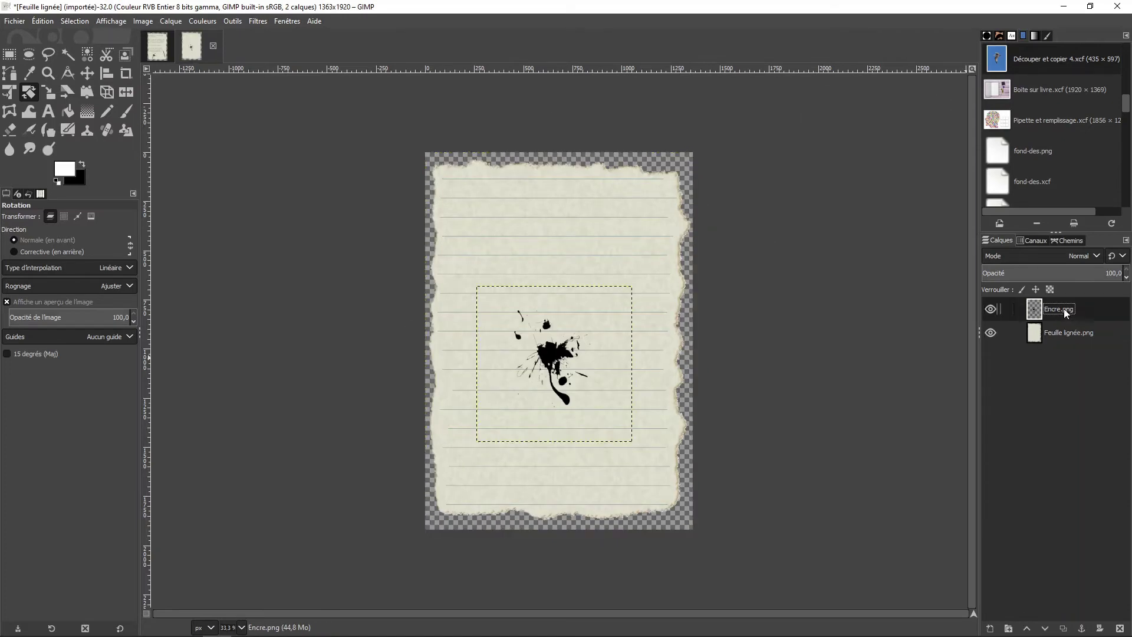
{"action": "left_click", "coordinate": [556, 354]}
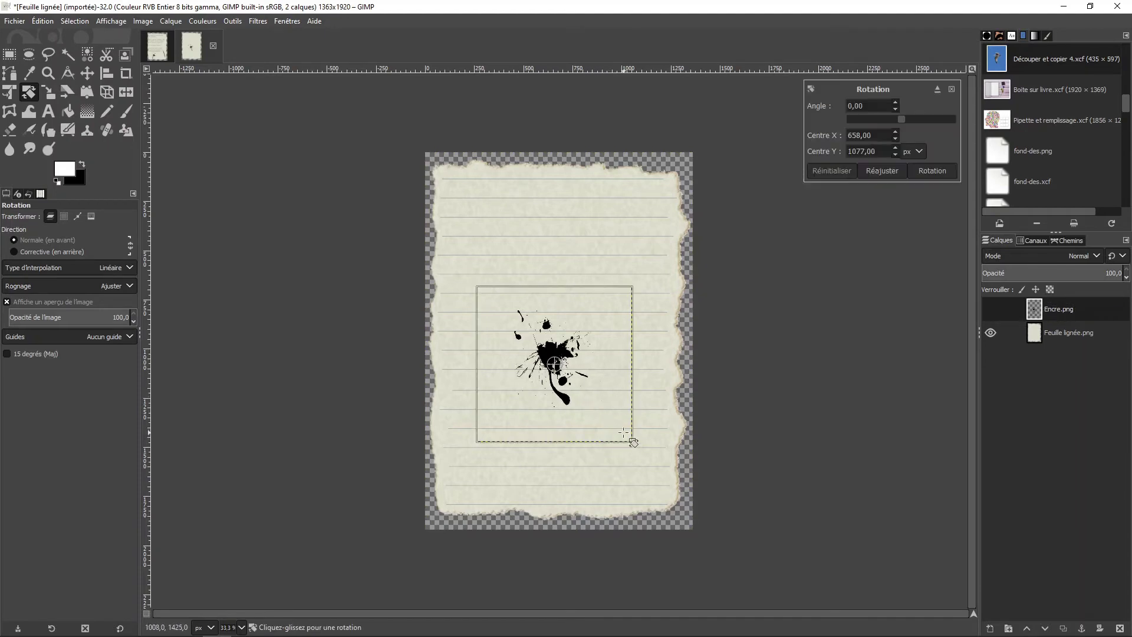
{"action": "left_click_drag", "start_coordinate": [615, 419], "coordinate": [627, 386]}
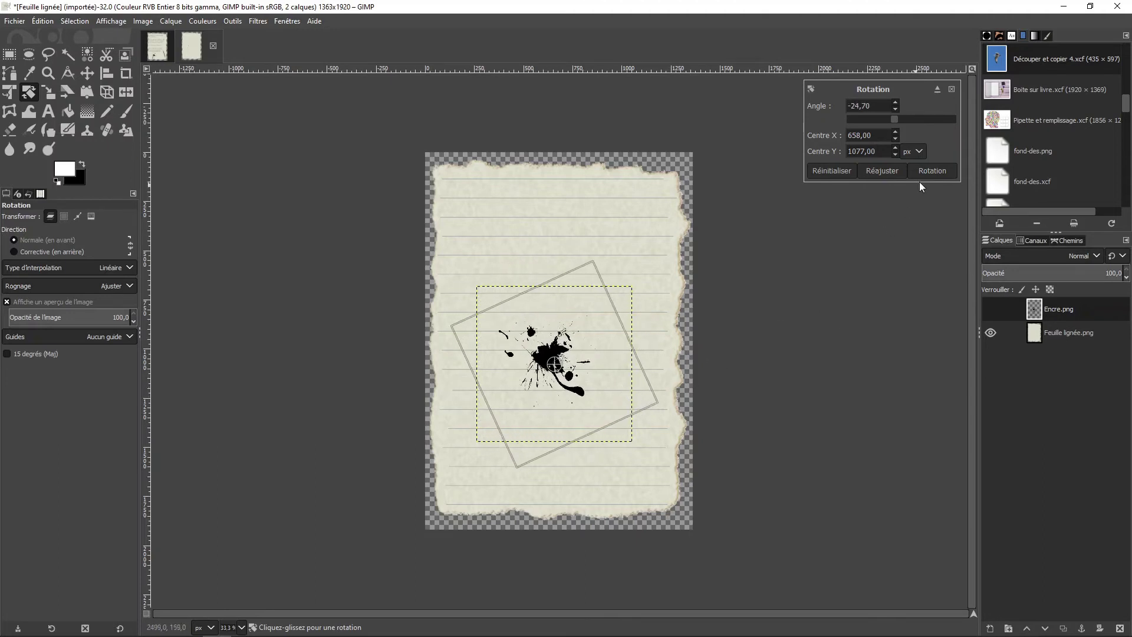
{"action": "left_click", "coordinate": [939, 175]}
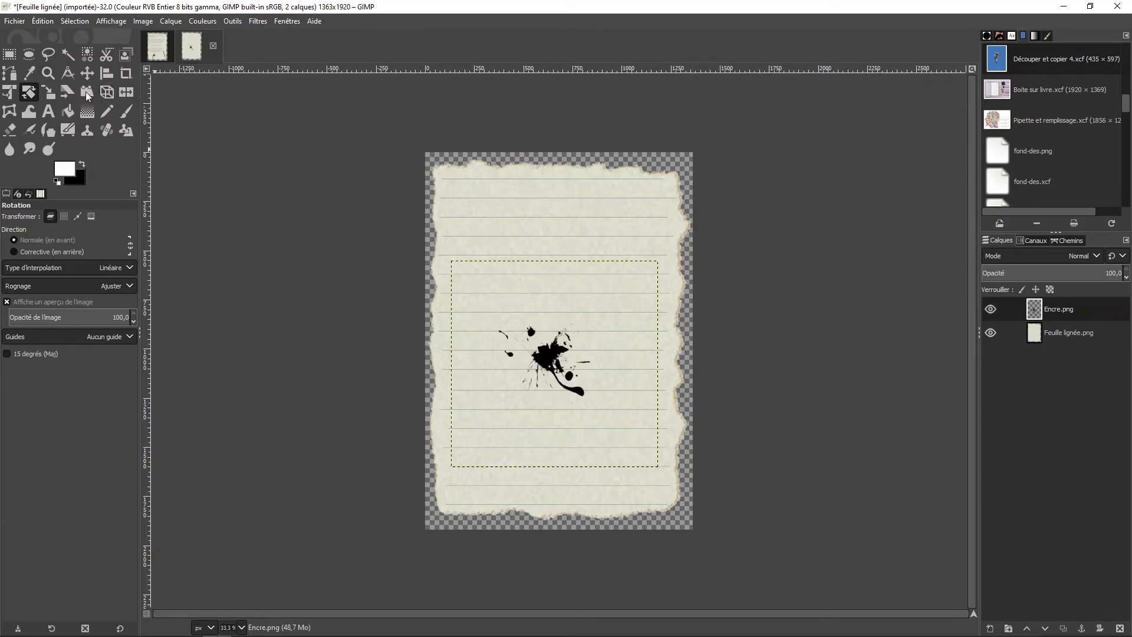
{"action": "key", "text": "m"}
{"action": "left_click_drag", "start_coordinate": [570, 363], "coordinate": [607, 465]}
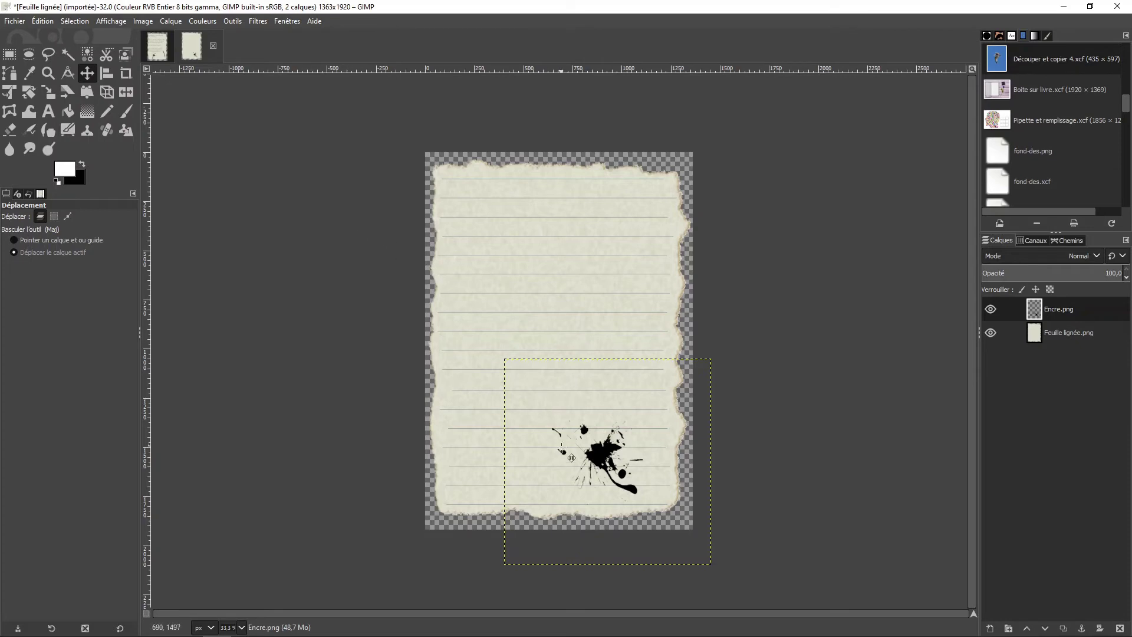
- Add Plume pour encre.png as a new layer over the lined sheet
{"action": "left_click", "coordinate": [14, 21]}
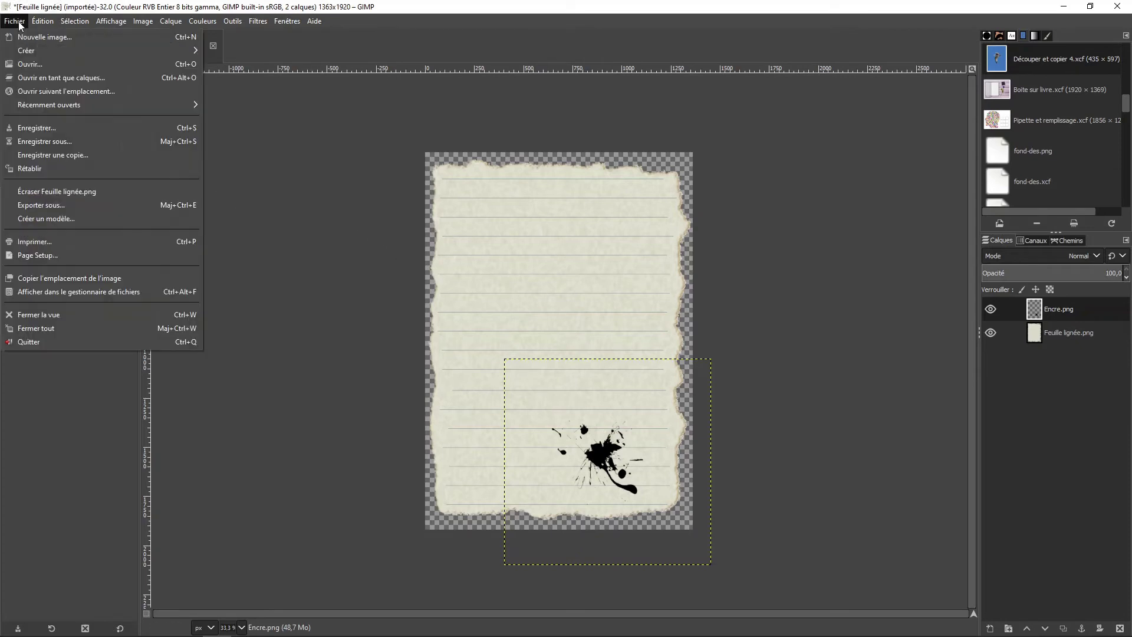
{"action": "left_click", "coordinate": [40, 79]}
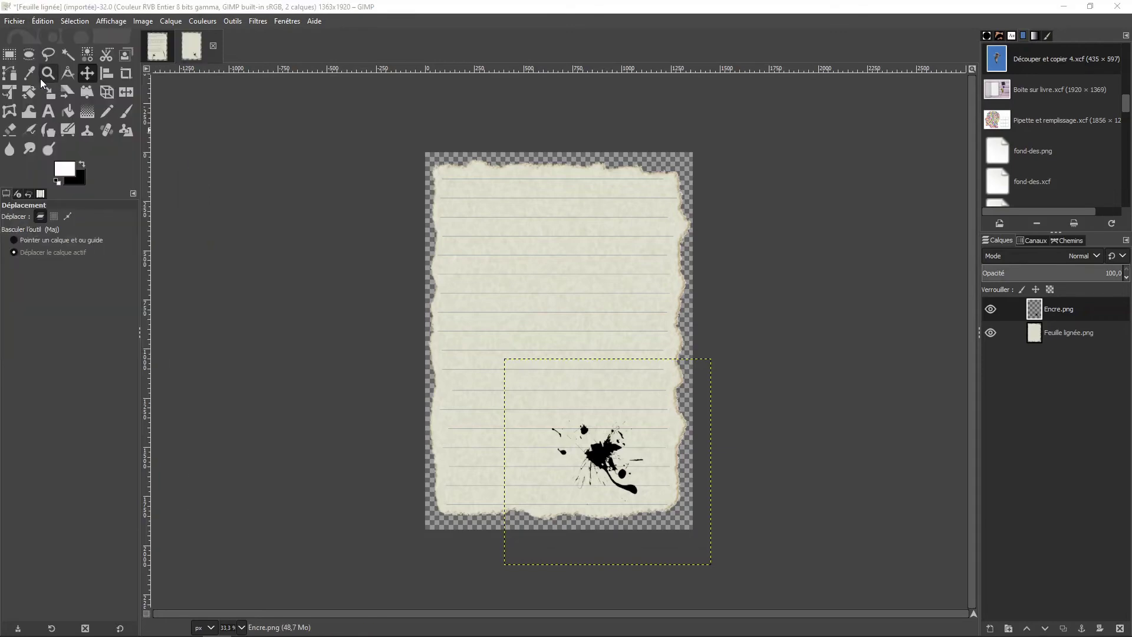
{"action": "scroll", "coordinate": [322, 375], "scroll_direction": "down", "scroll_amount": 2}
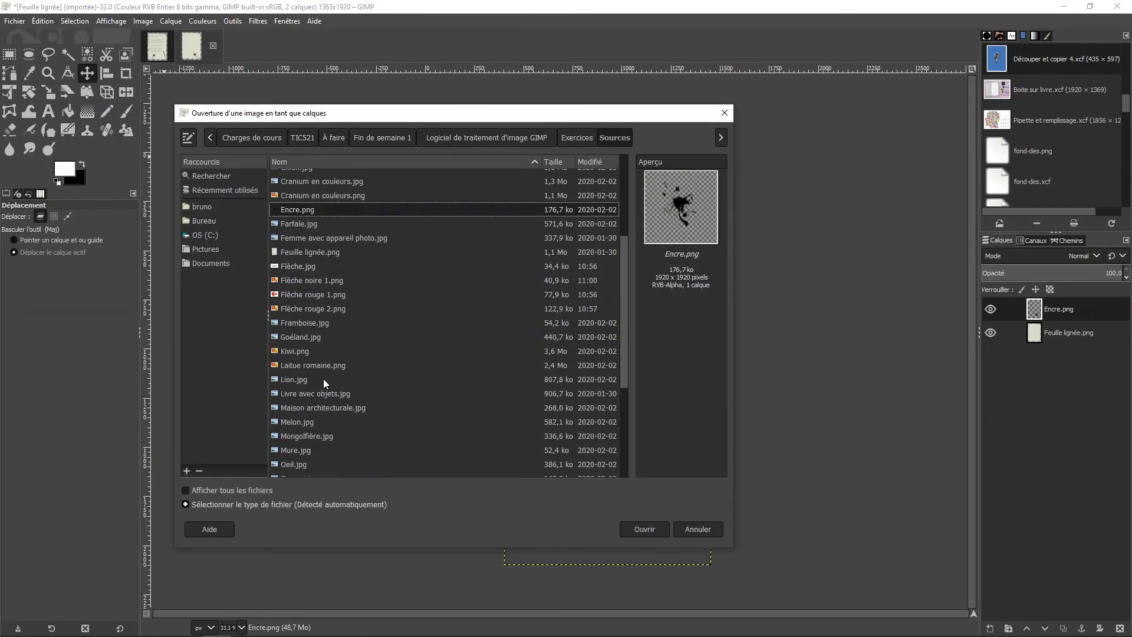
{"action": "scroll", "coordinate": [323, 380], "scroll_direction": "down", "scroll_amount": 2}
{"action": "scroll", "coordinate": [318, 400], "scroll_direction": "down", "scroll_amount": 2}
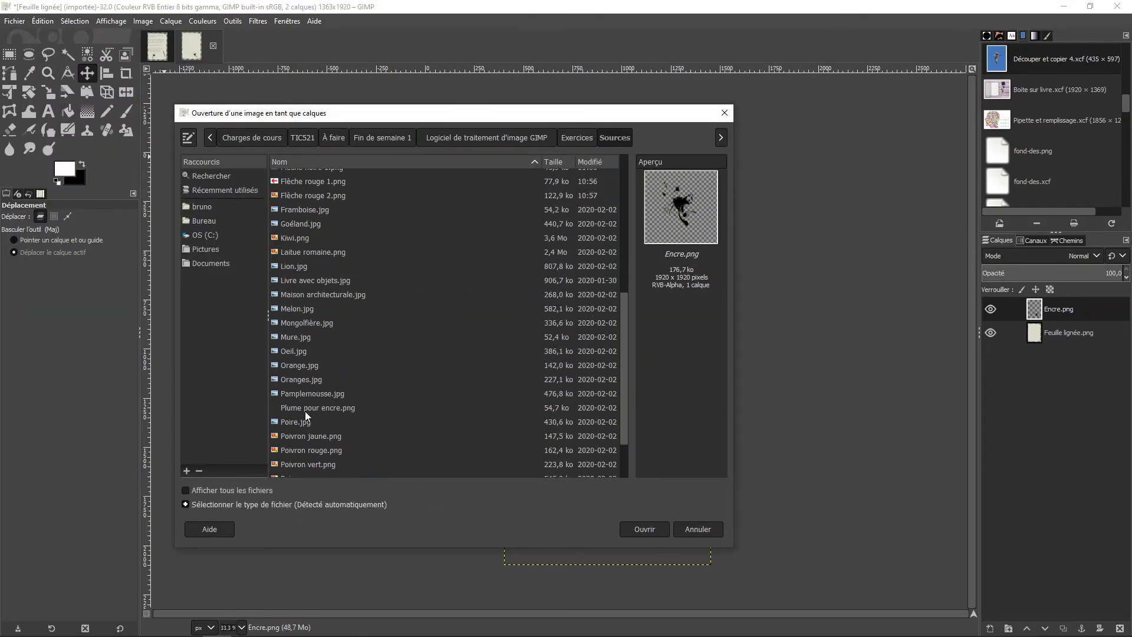
{"action": "left_click", "coordinate": [306, 408]}
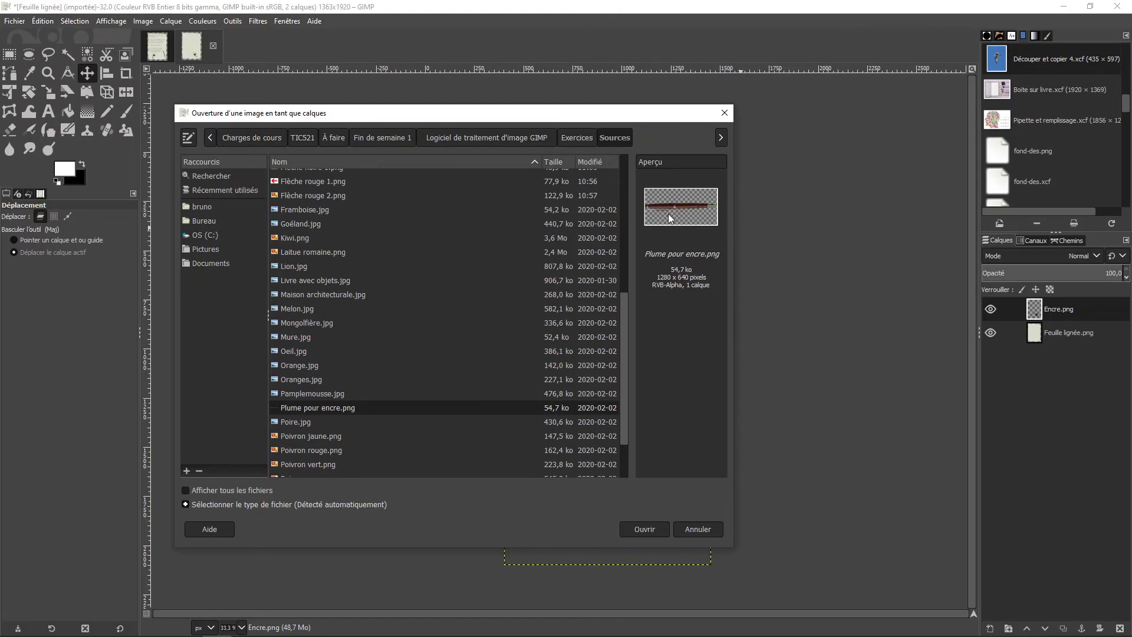
{"action": "left_click", "coordinate": [635, 528]}
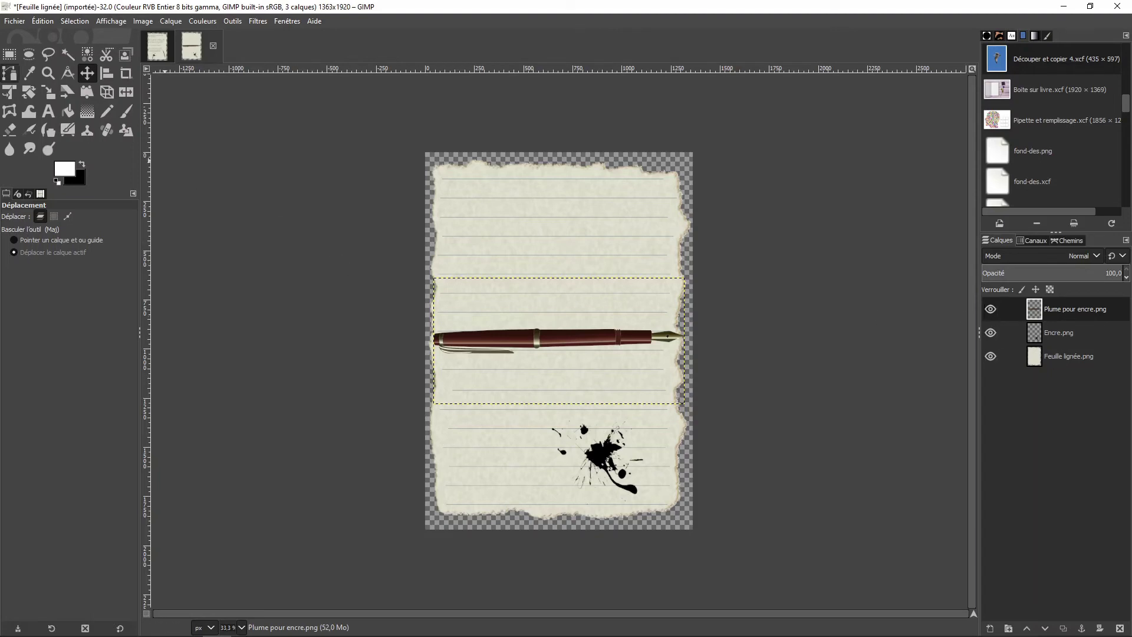
- Scale the Plume pour encre.png pen layer down to a smaller size
{"action": "left_click", "coordinate": [51, 98]}
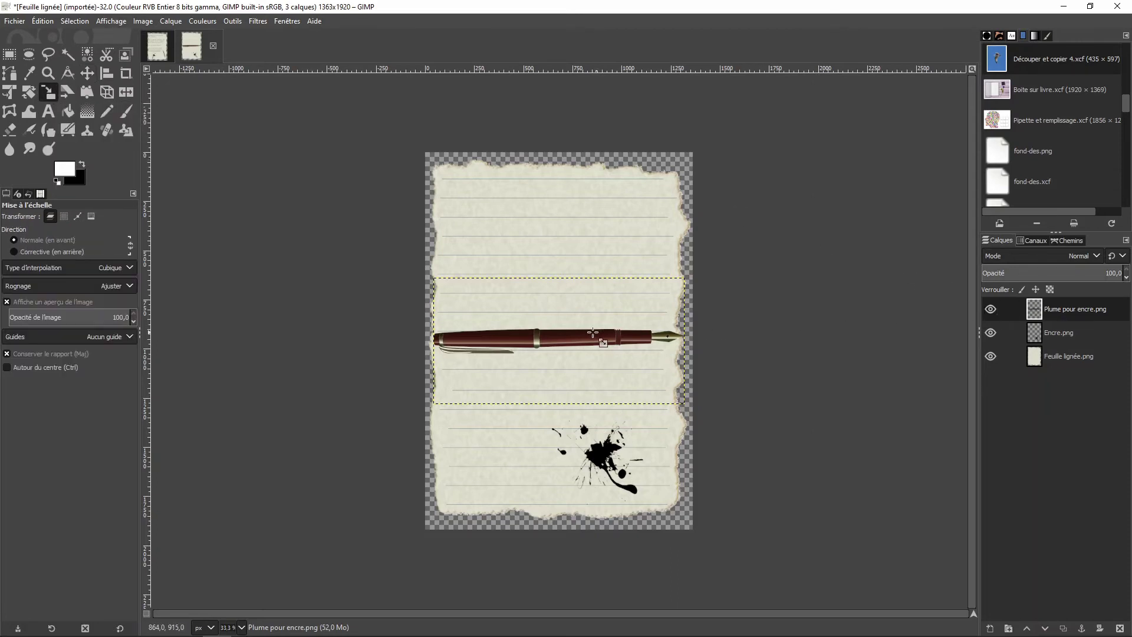
{"action": "left_click", "coordinate": [563, 339]}
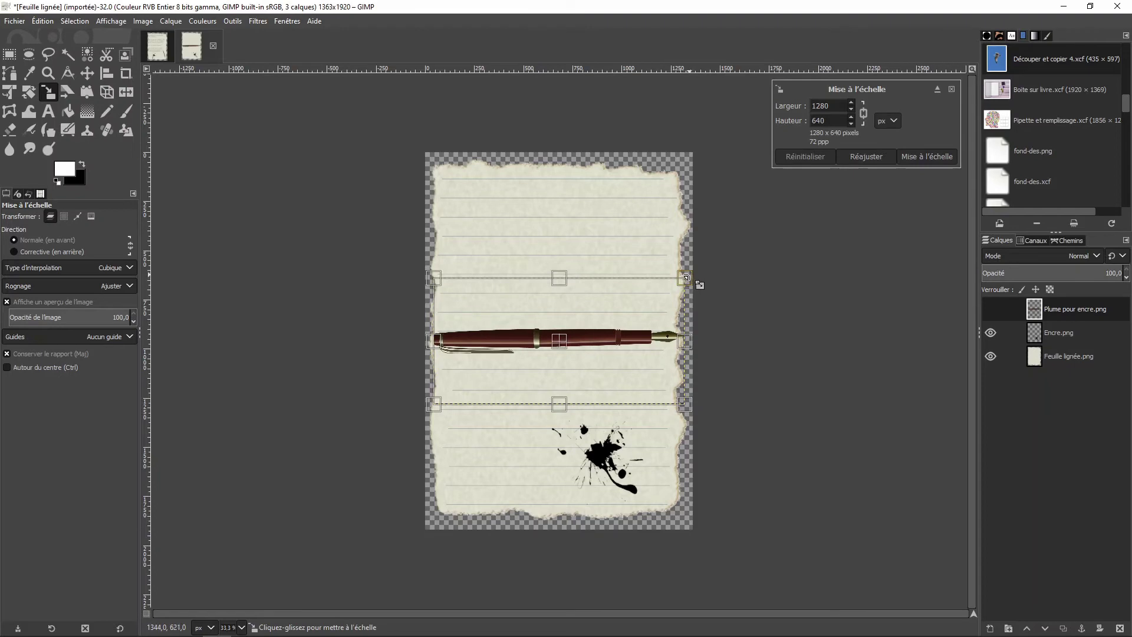
{"action": "left_click_drag", "start_coordinate": [683, 280], "coordinate": [567, 334]}
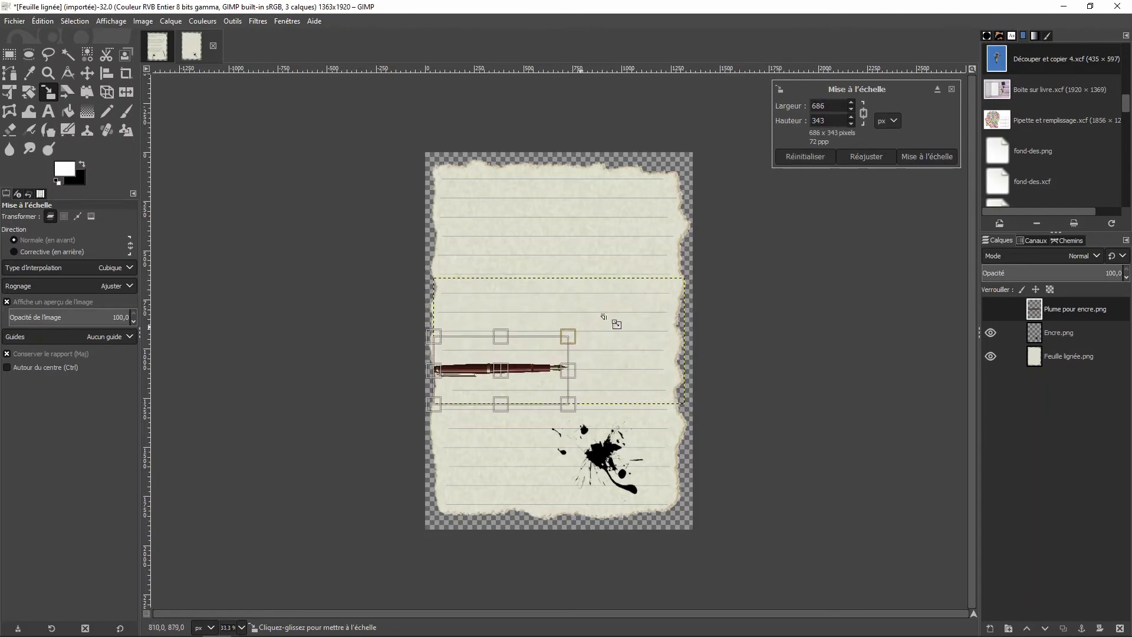
{"action": "left_click", "coordinate": [929, 160]}
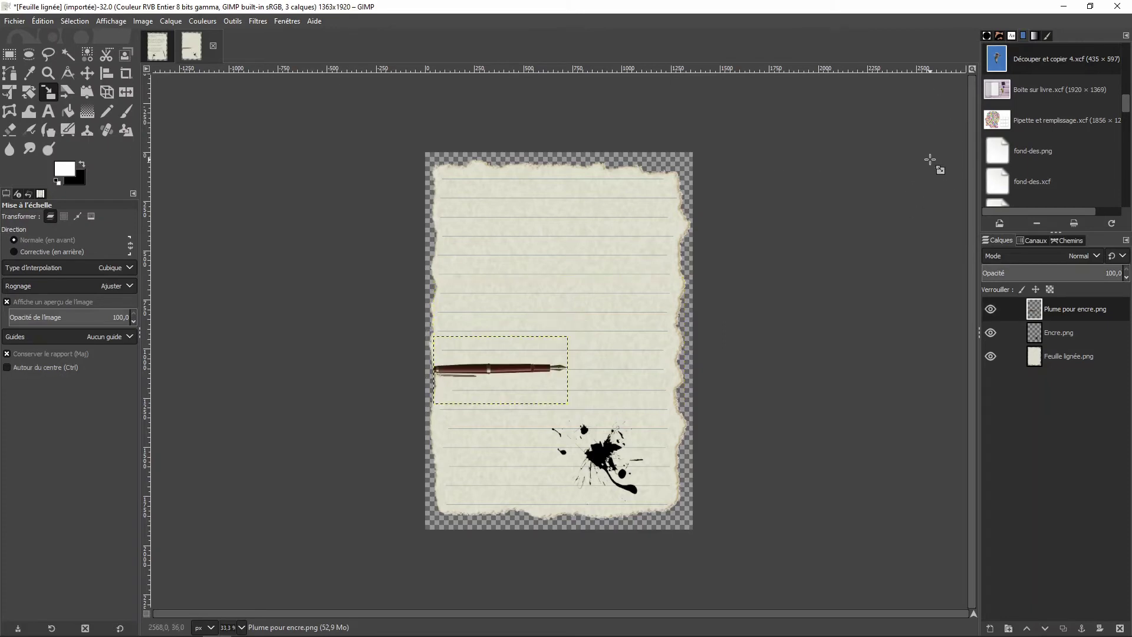
- Tilt the pen about 48.55 degrees and move it to the sheet's top left
{"action": "left_click", "coordinate": [29, 94]}
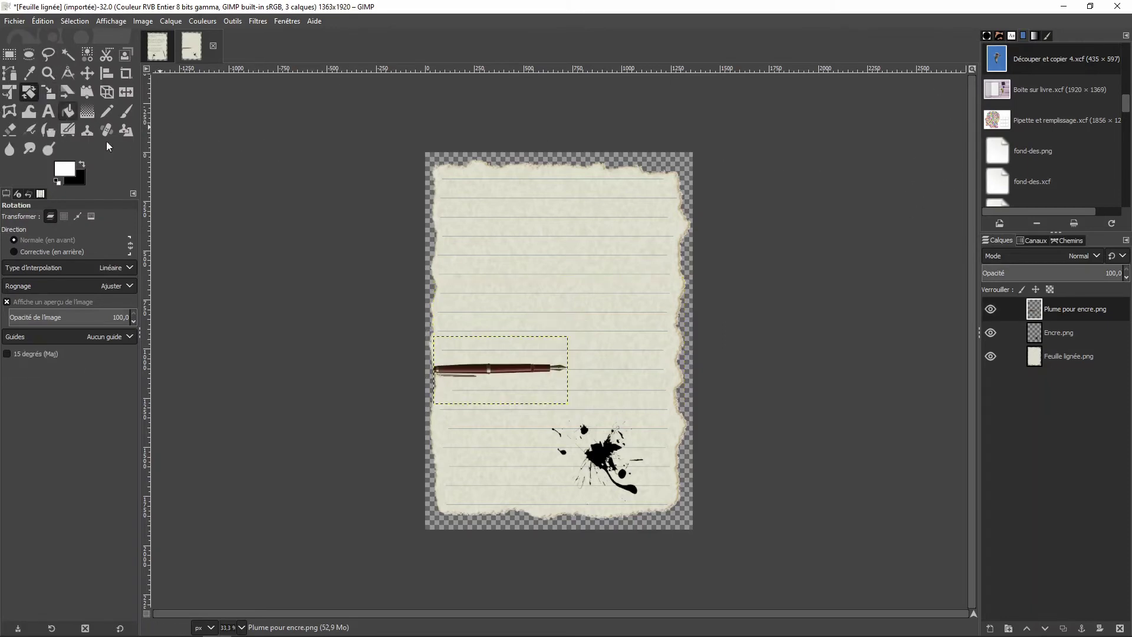
{"action": "left_click_drag", "start_coordinate": [548, 388], "coordinate": [566, 331]}
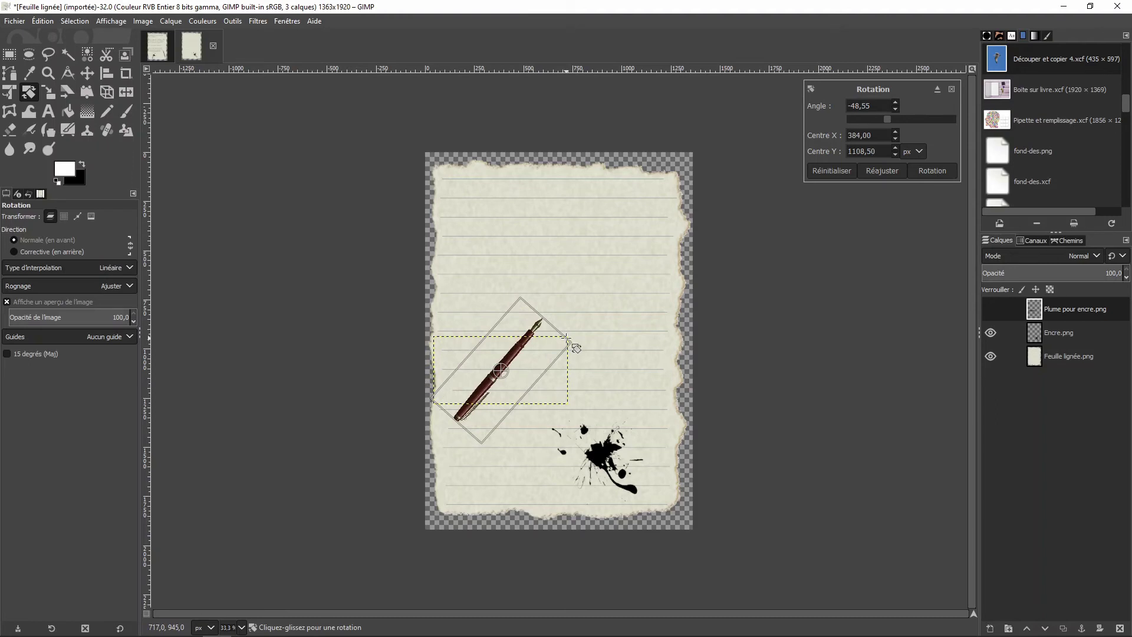
{"action": "left_click", "coordinate": [935, 171]}
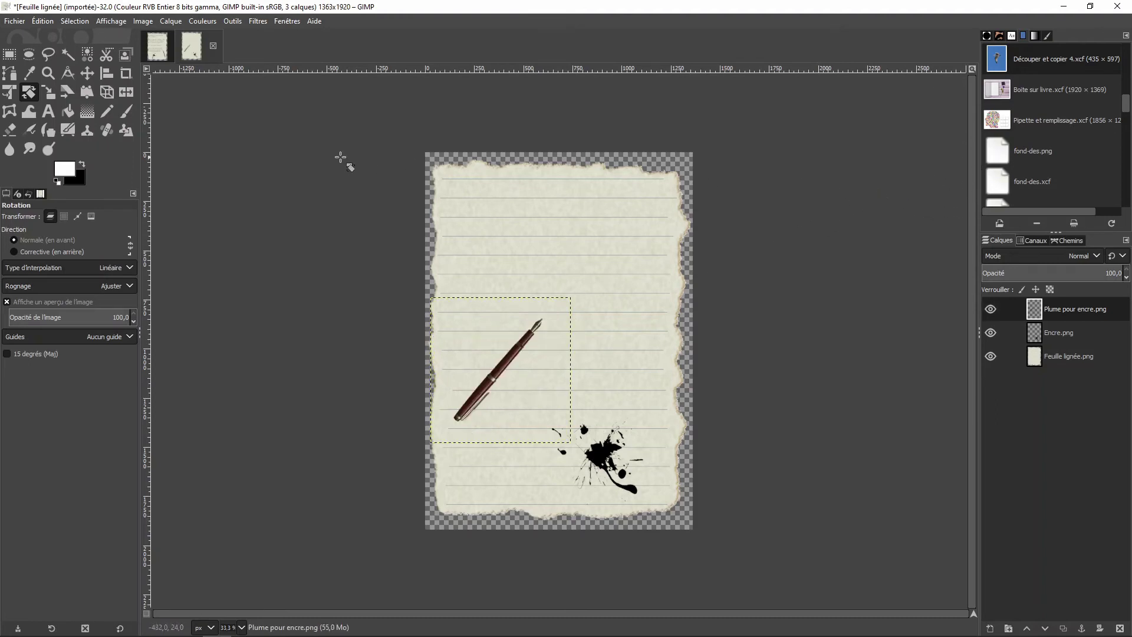
{"action": "left_click", "coordinate": [89, 73]}
{"action": "mouse_move", "coordinate": [511, 388]}
{"action": "left_mouse_down"}
{"action": "mouse_move", "coordinate": [511, 268]}
{"action": "mouse_move", "coordinate": [487, 230]}
{"action": "left_mouse_up"}
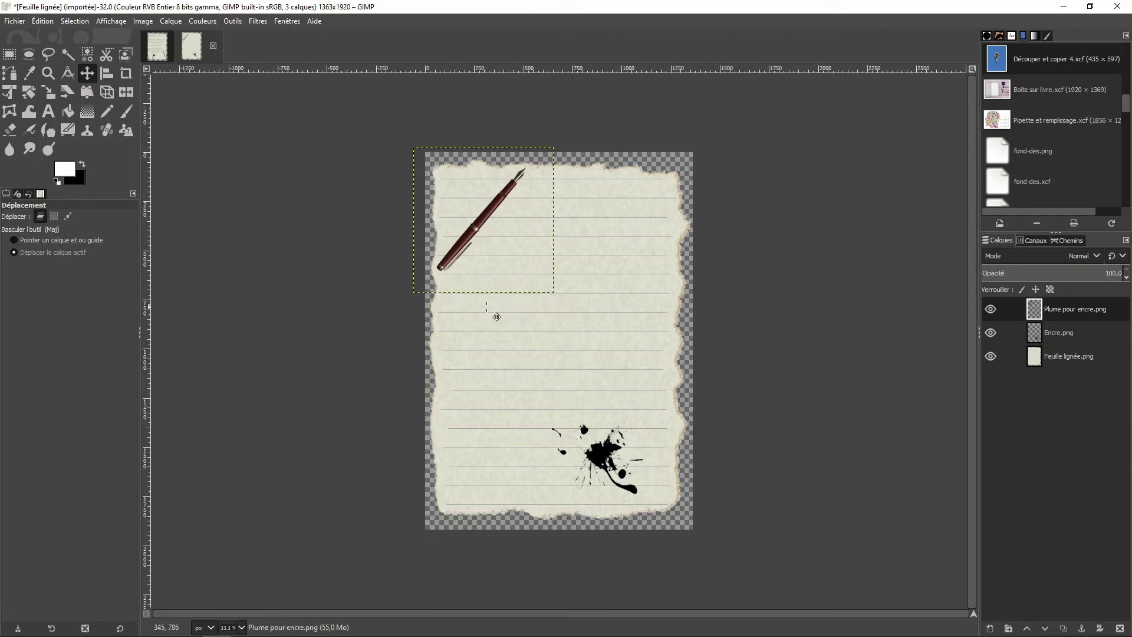
- Add black 48 px text reading 'Texte pour calque' on the sheet's middle lines
{"action": "left_click", "coordinate": [49, 113]}
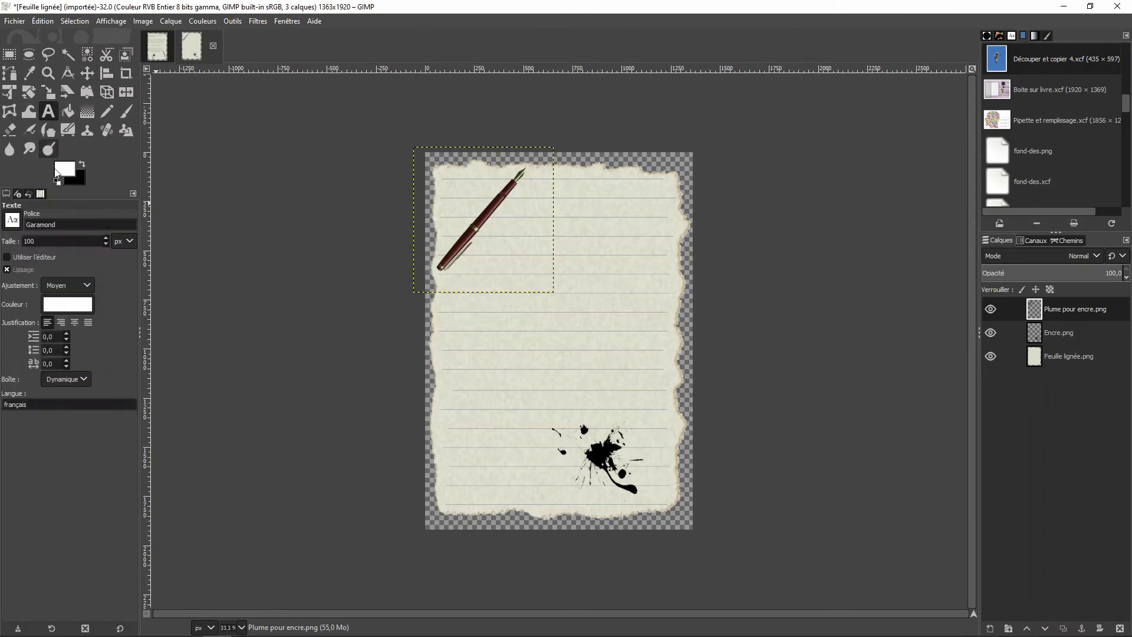
{"action": "double_click", "coordinate": [44, 241]}
{"action": "type", "text": "48"}
{"action": "left_click", "coordinate": [68, 305]}
{"action": "left_click_drag", "start_coordinate": [76, 332], "coordinate": [77, 368]}
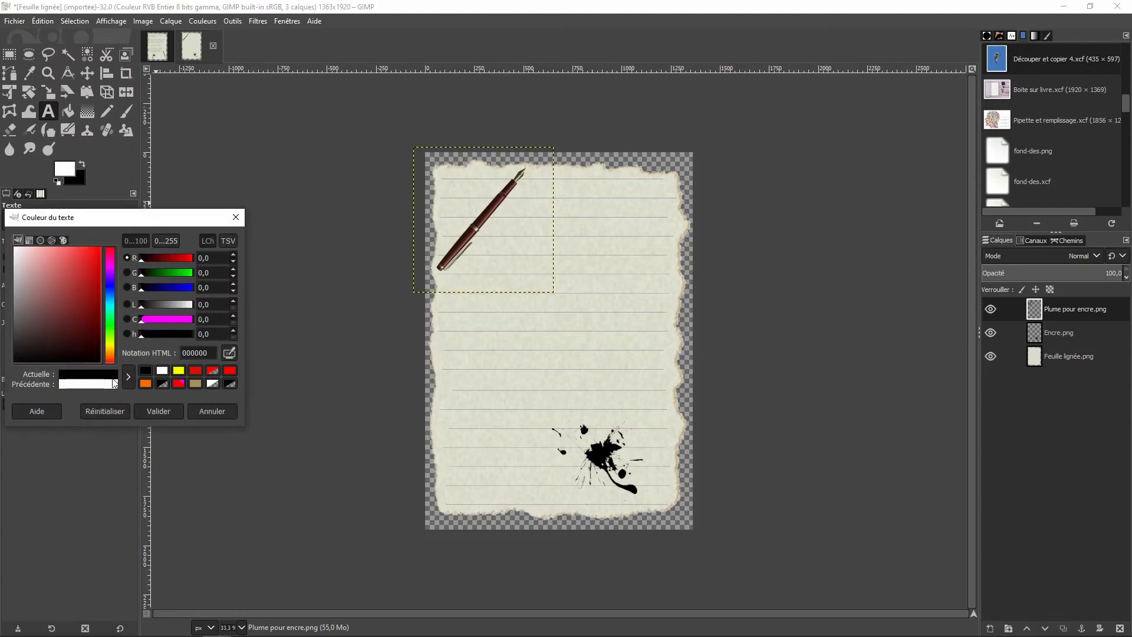
{"action": "left_click", "coordinate": [158, 410]}
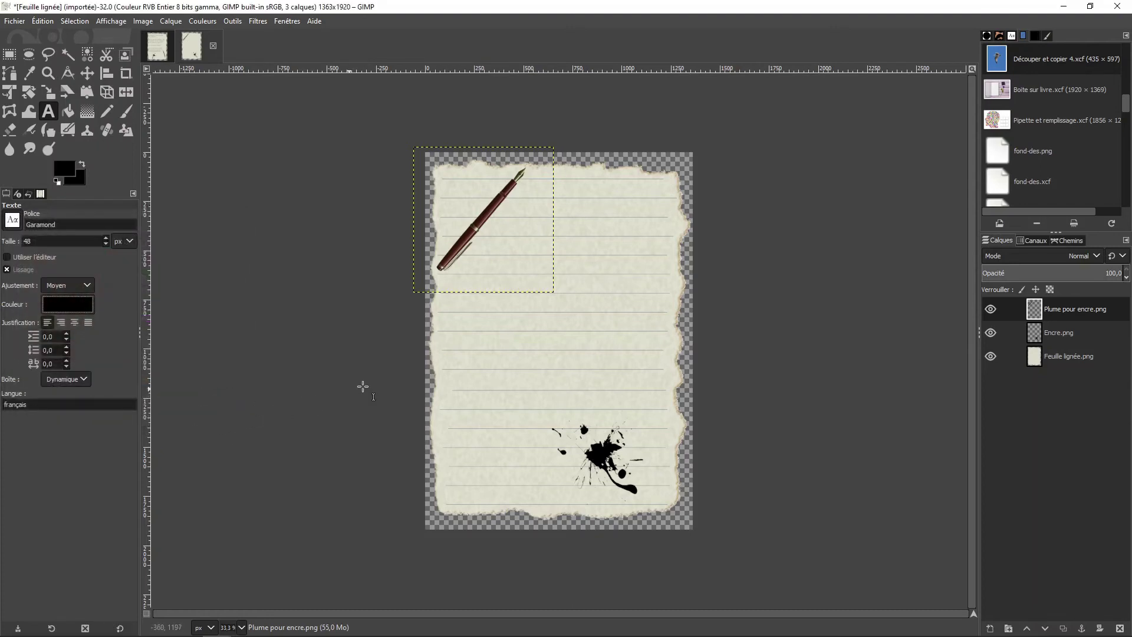
{"action": "left_click", "coordinate": [458, 360]}
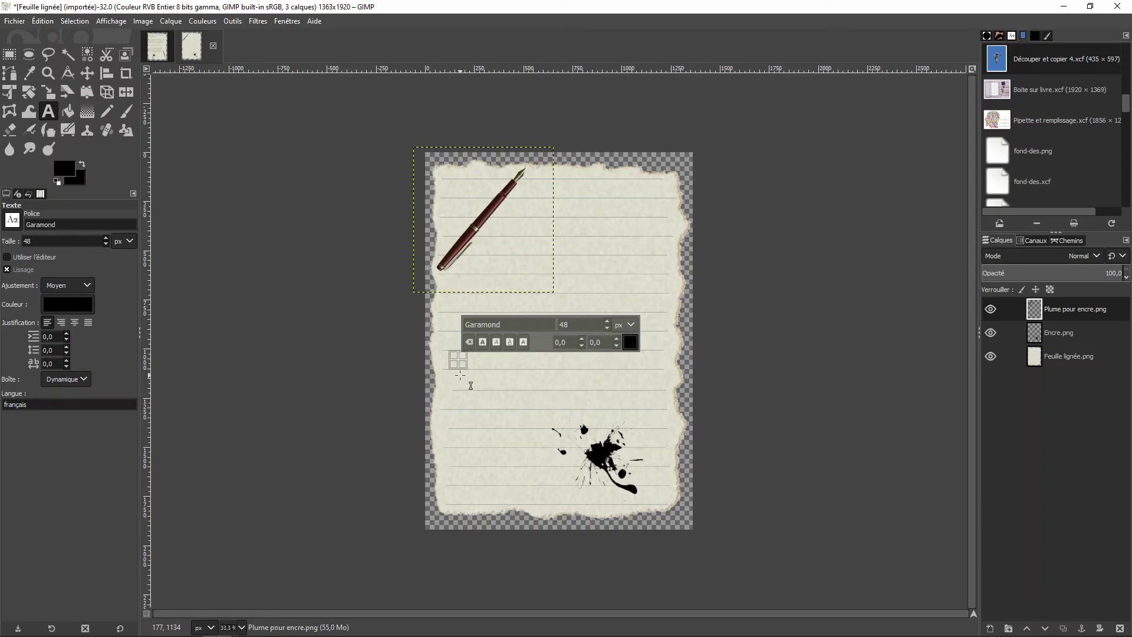
{"action": "type", "text": "Texte pour"}
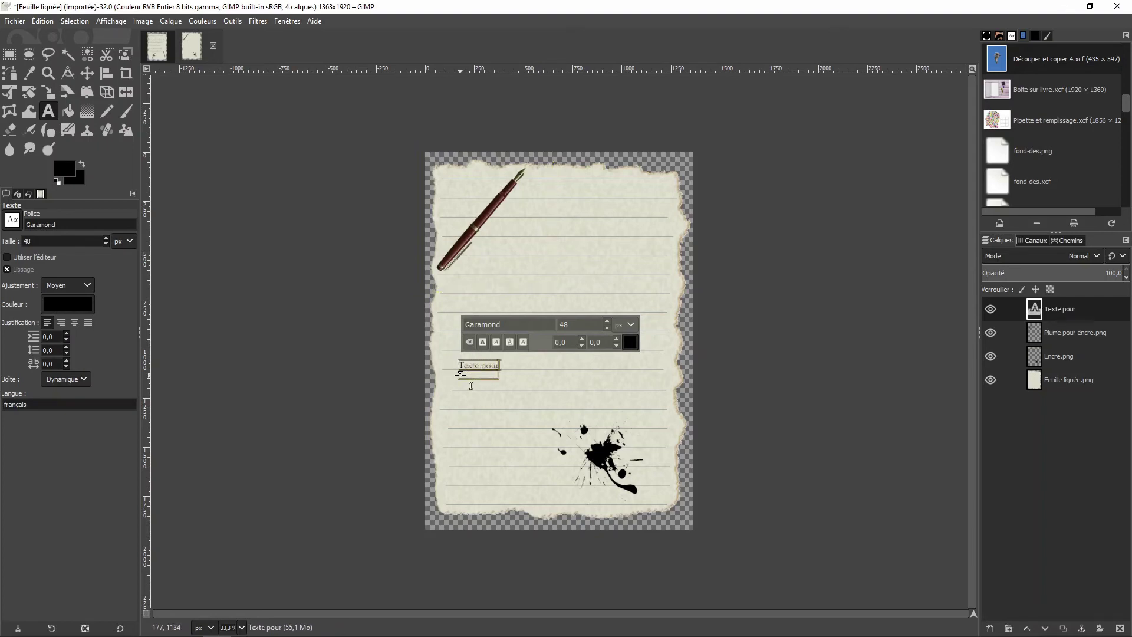
{"action": "type", "text": " calque"}
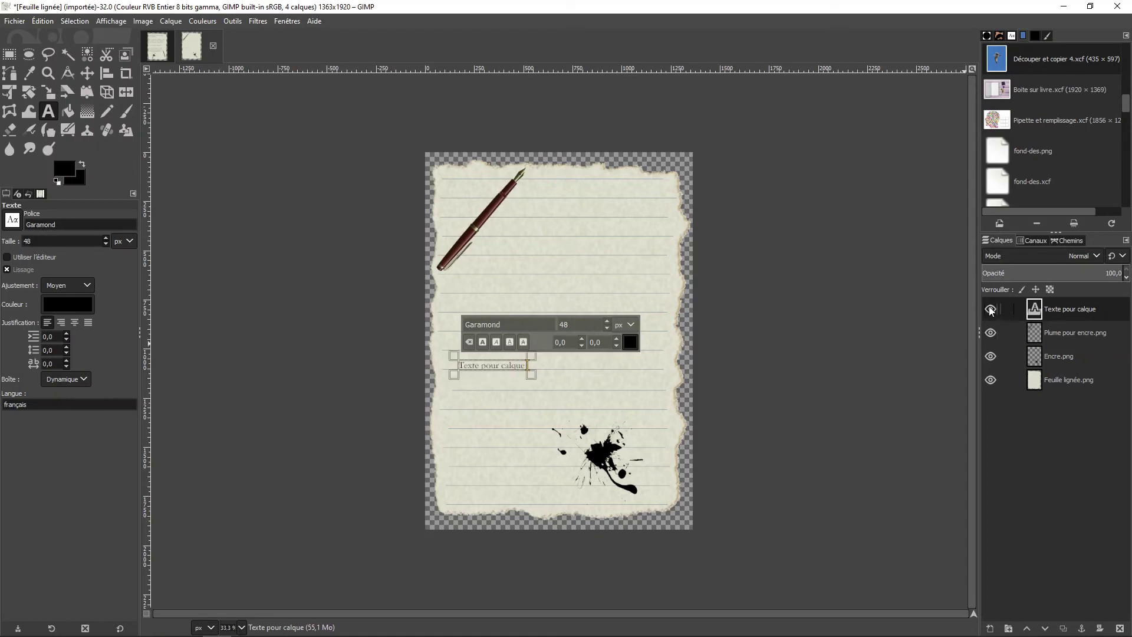
- Move the text up beside the pen, toggle its visibility, and hide Feuille lignée.png
{"action": "left_click", "coordinate": [90, 73]}
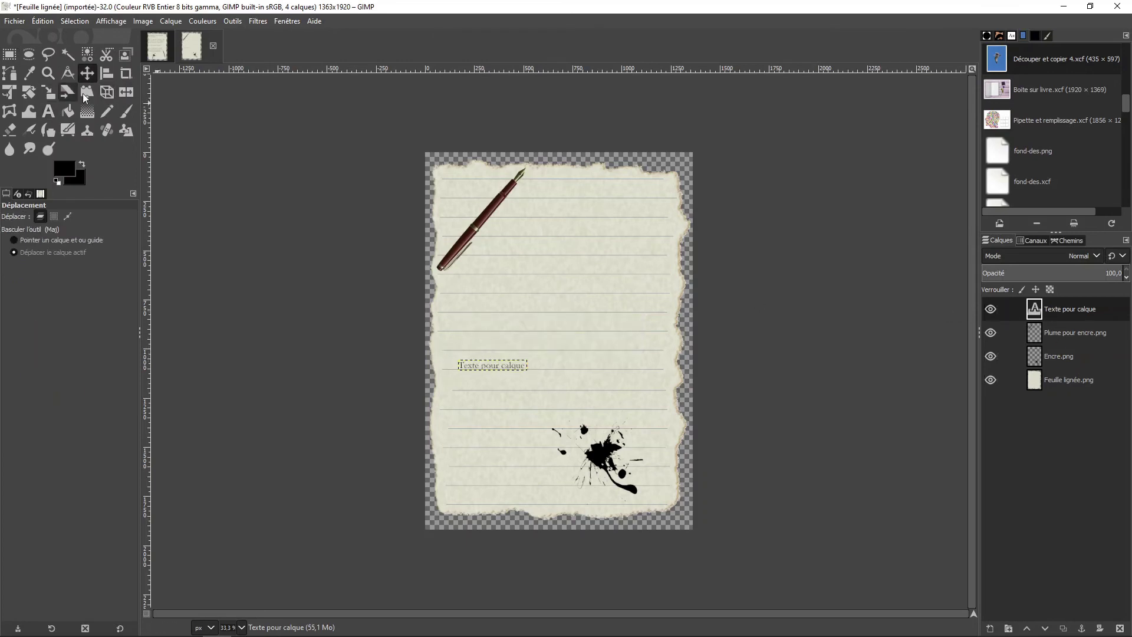
{"action": "left_click_drag", "start_coordinate": [489, 365], "coordinate": [580, 238]}
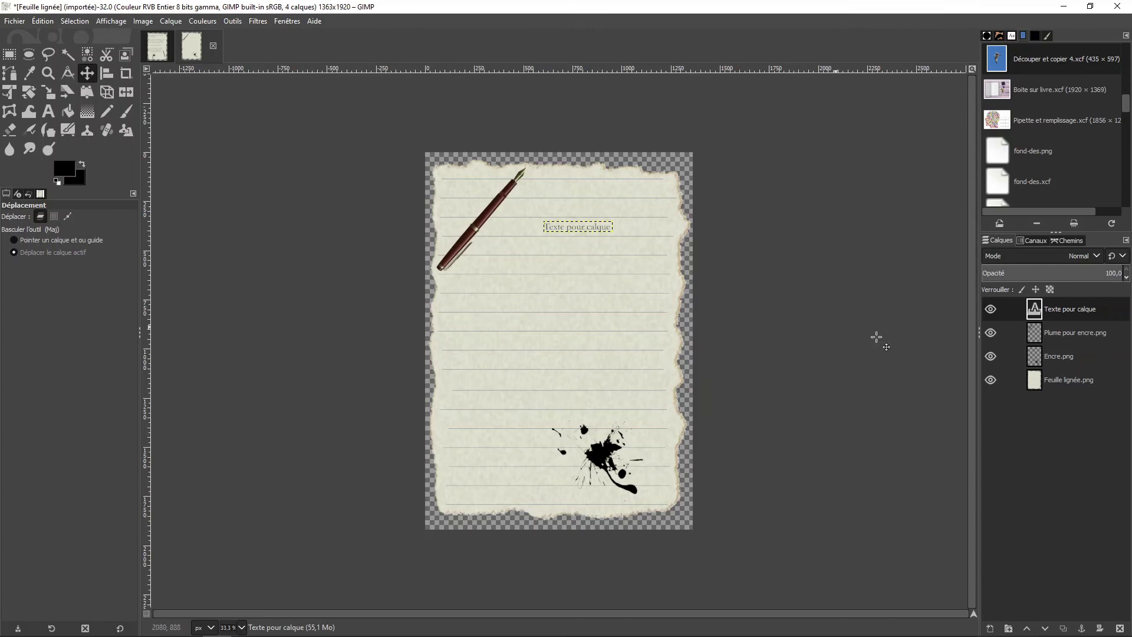
{"action": "left_click", "coordinate": [990, 308]}
{"action": "left_click", "coordinate": [990, 310]}
{"action": "left_click", "coordinate": [990, 380]}
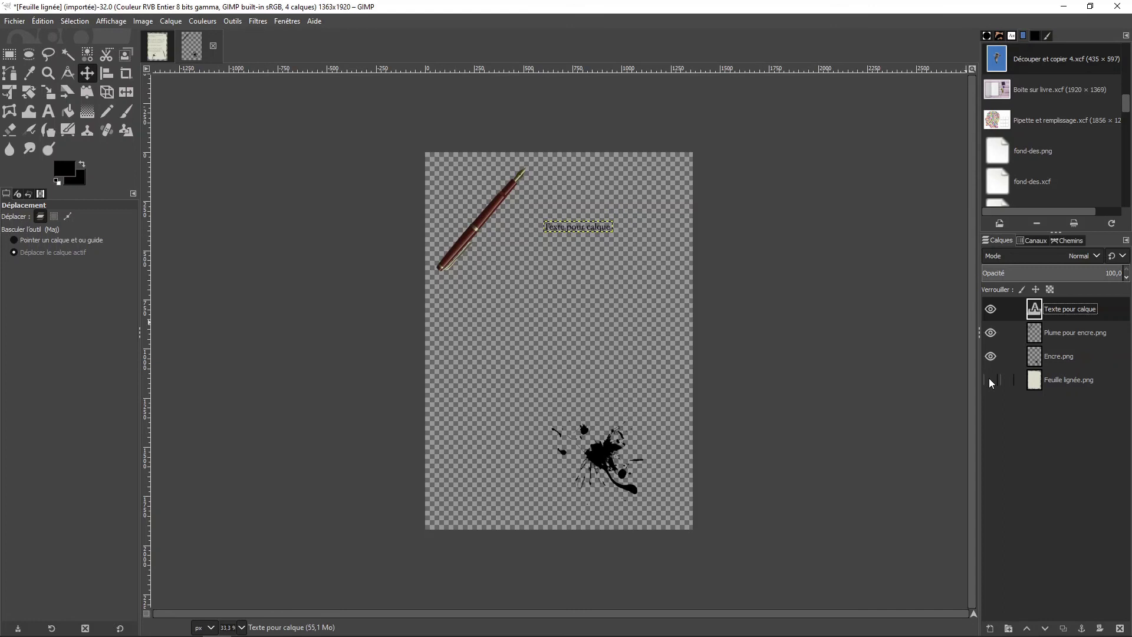
- Unhide the Feuille lignée.png layer beneath the pen, ink and text
{"action": "left_click", "coordinate": [990, 380]}
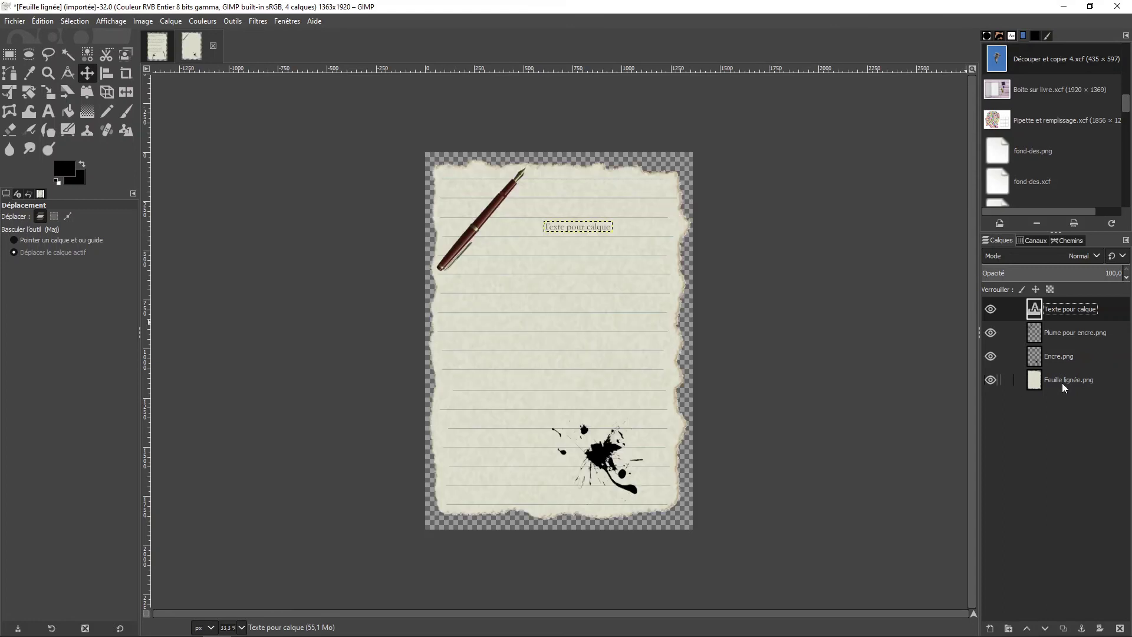